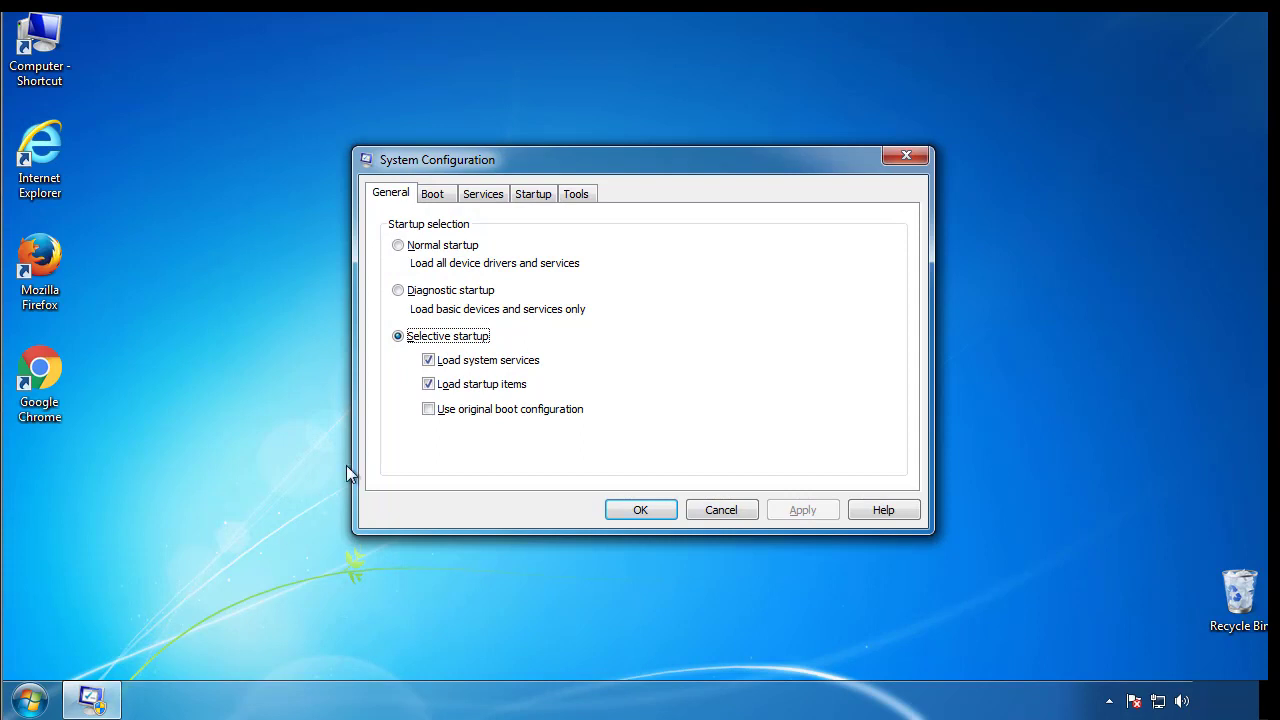
Enable Safe boot with the Minimal option, restart the computer to apply it, and dismiss the safe mode help window
left_click(432, 195)
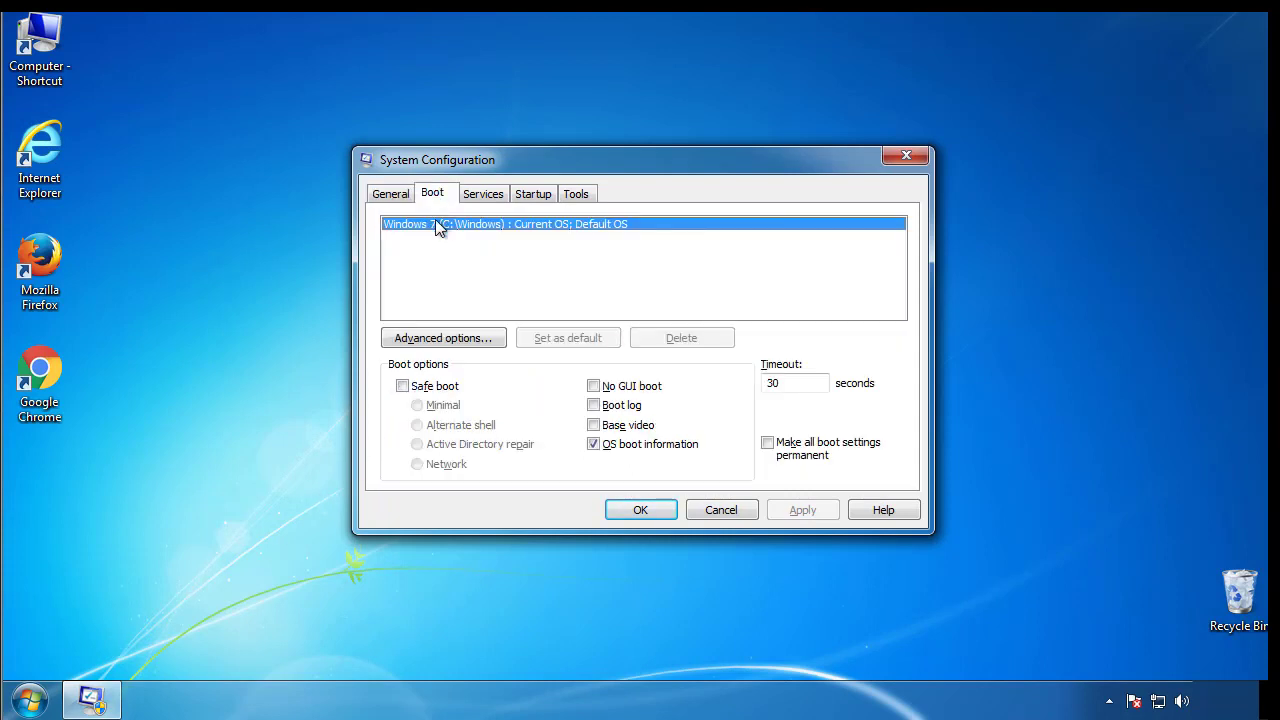
left_click(402, 386)
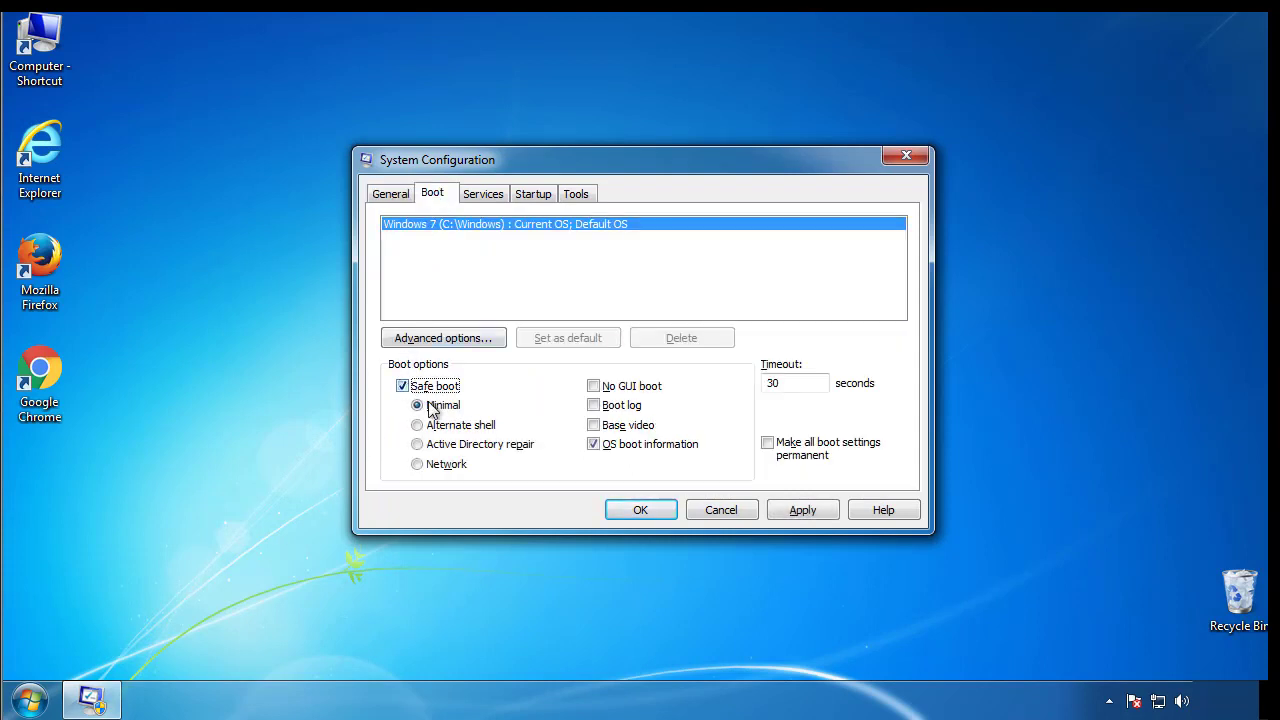
left_click(649, 510)
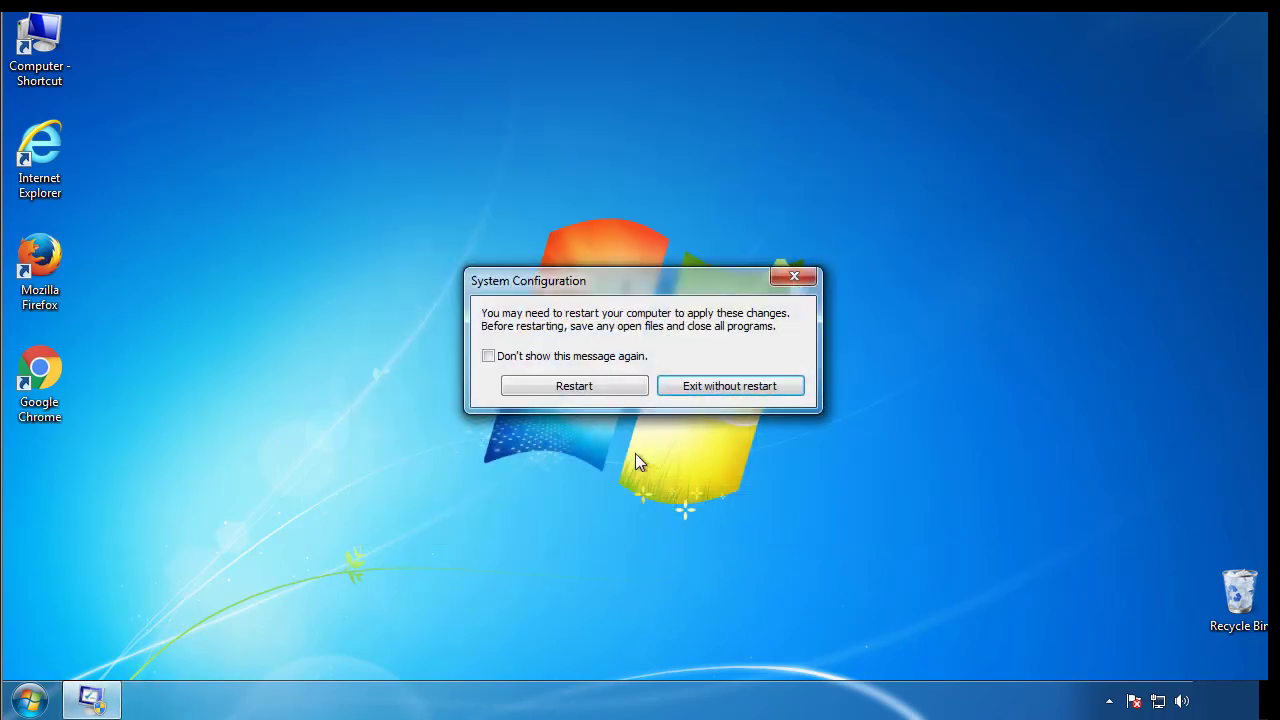
left_click(578, 386)
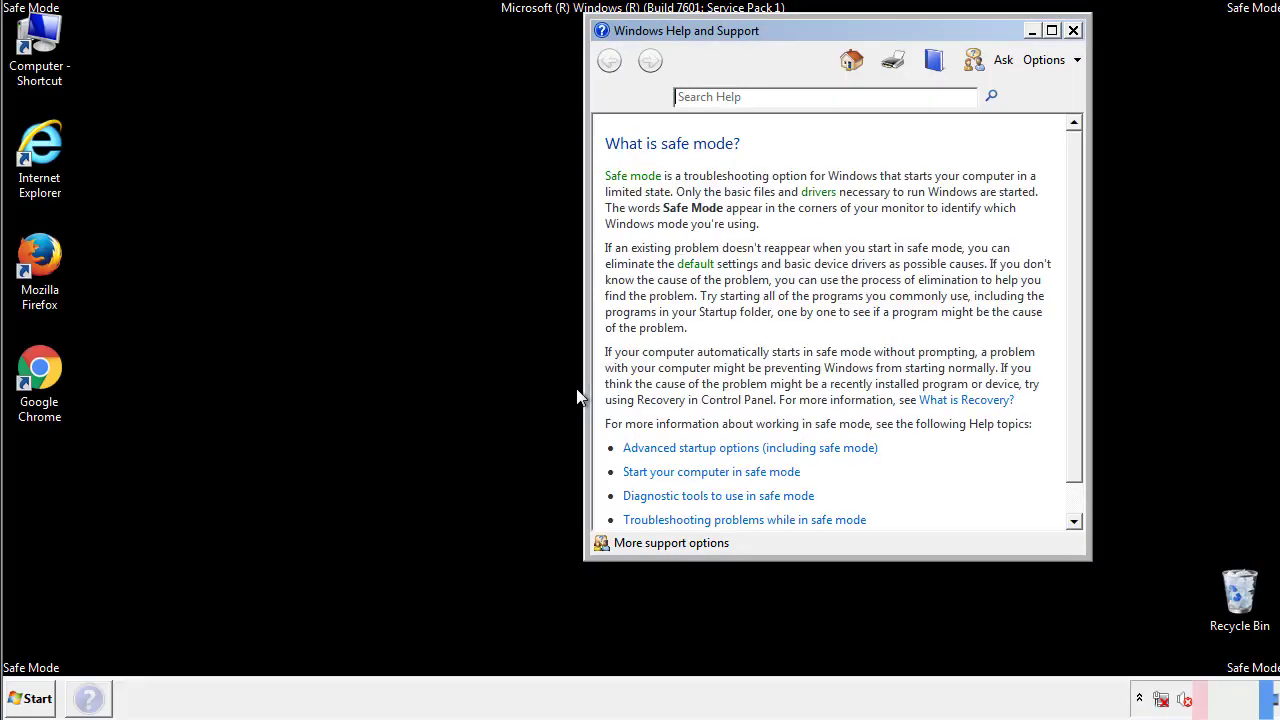
left_click(1073, 30)
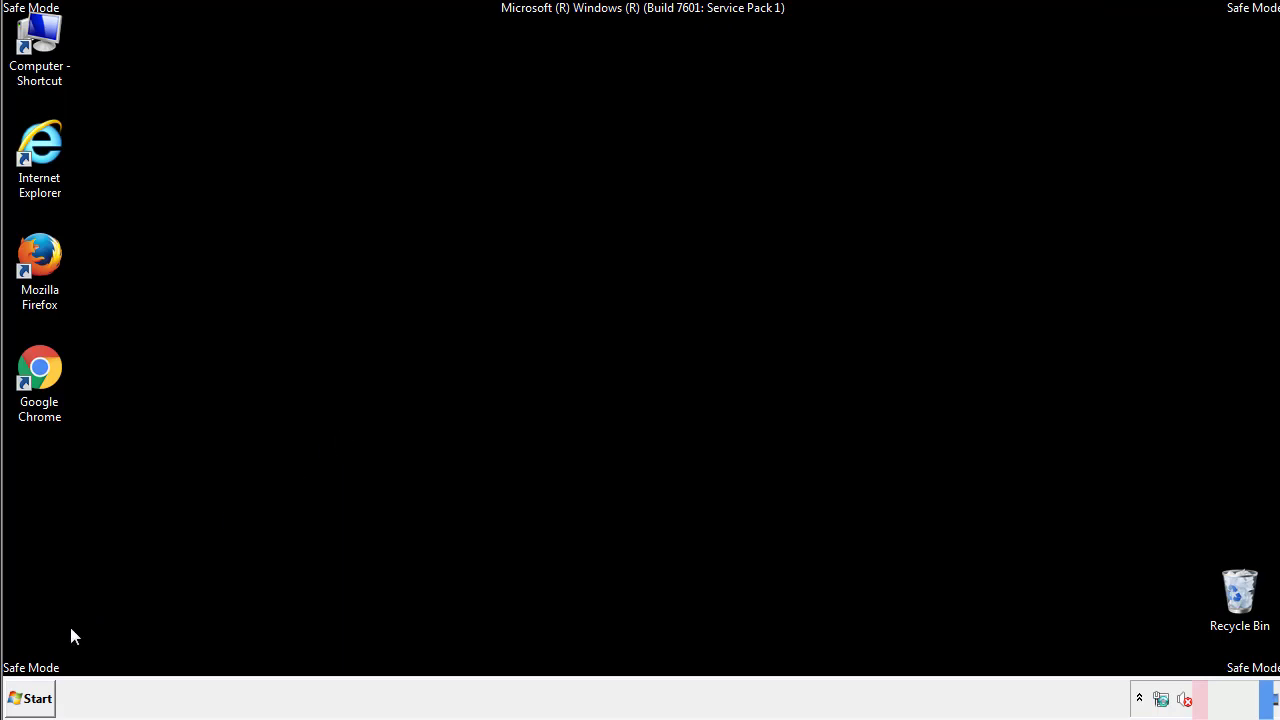
Make sure the Control Panel's Folder Options are set to show hidden files, folders, and drives
left_click(30, 698)
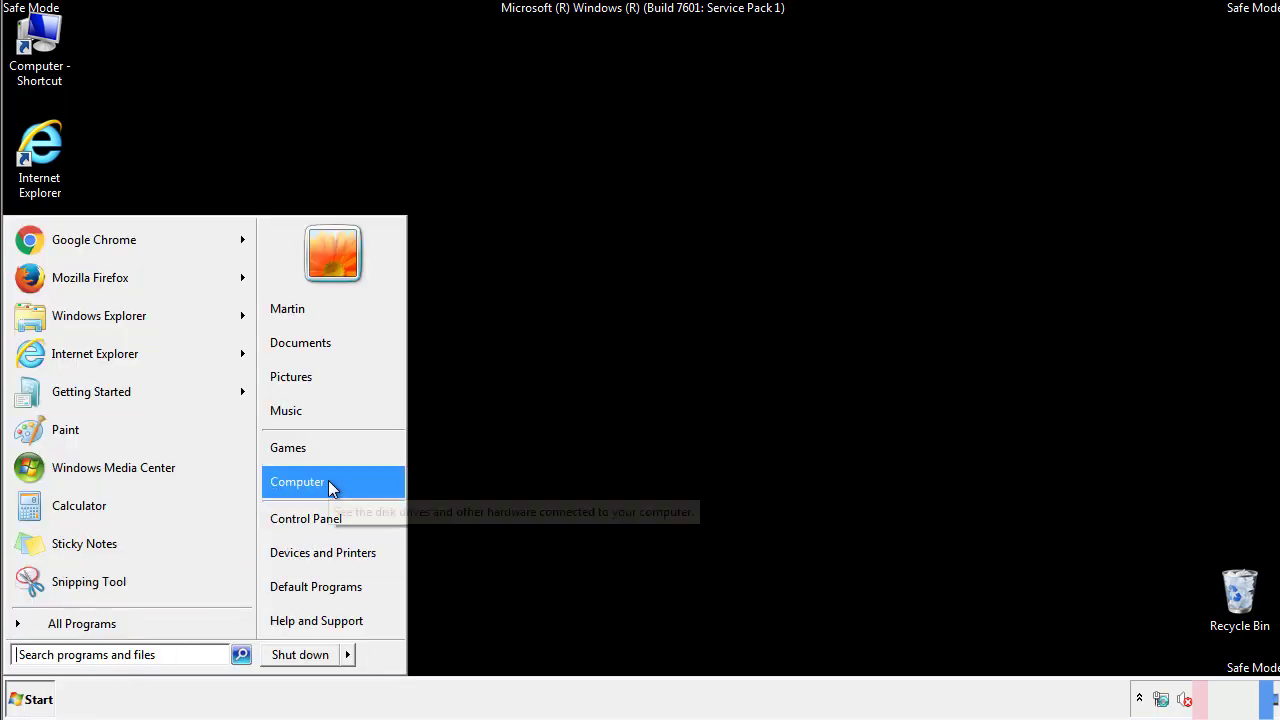
left_click(318, 515)
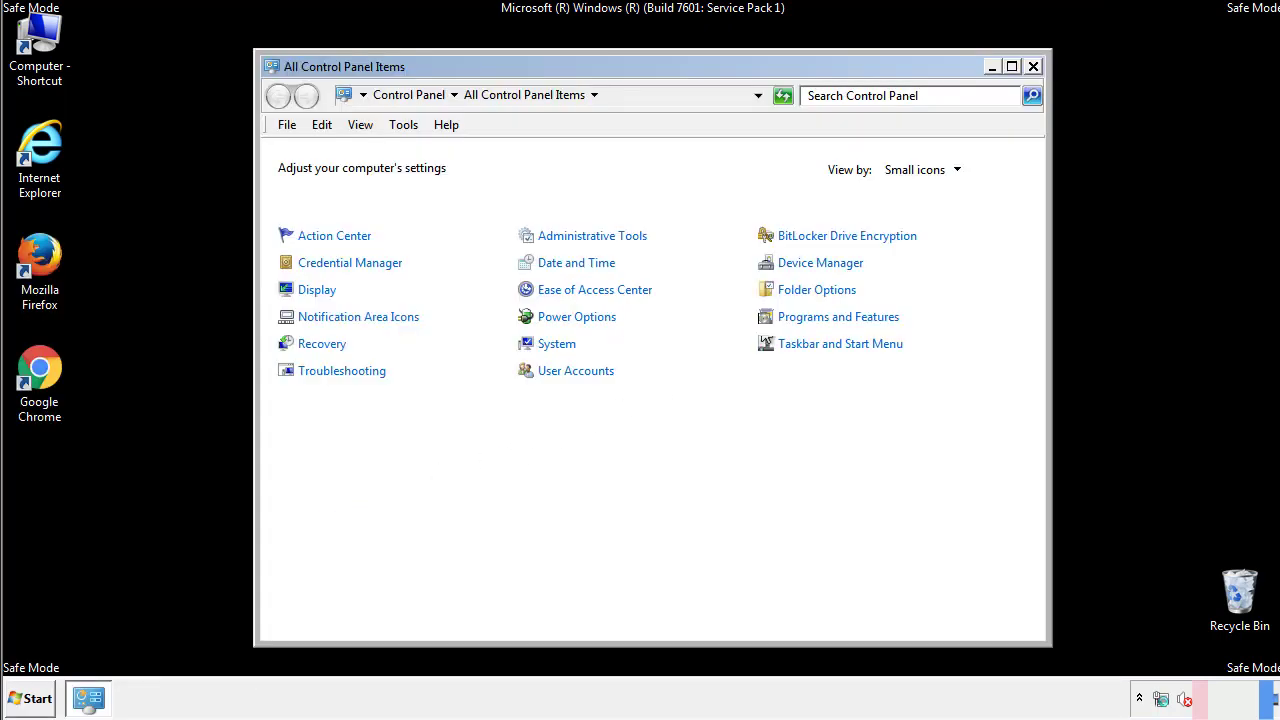
left_click(820, 289)
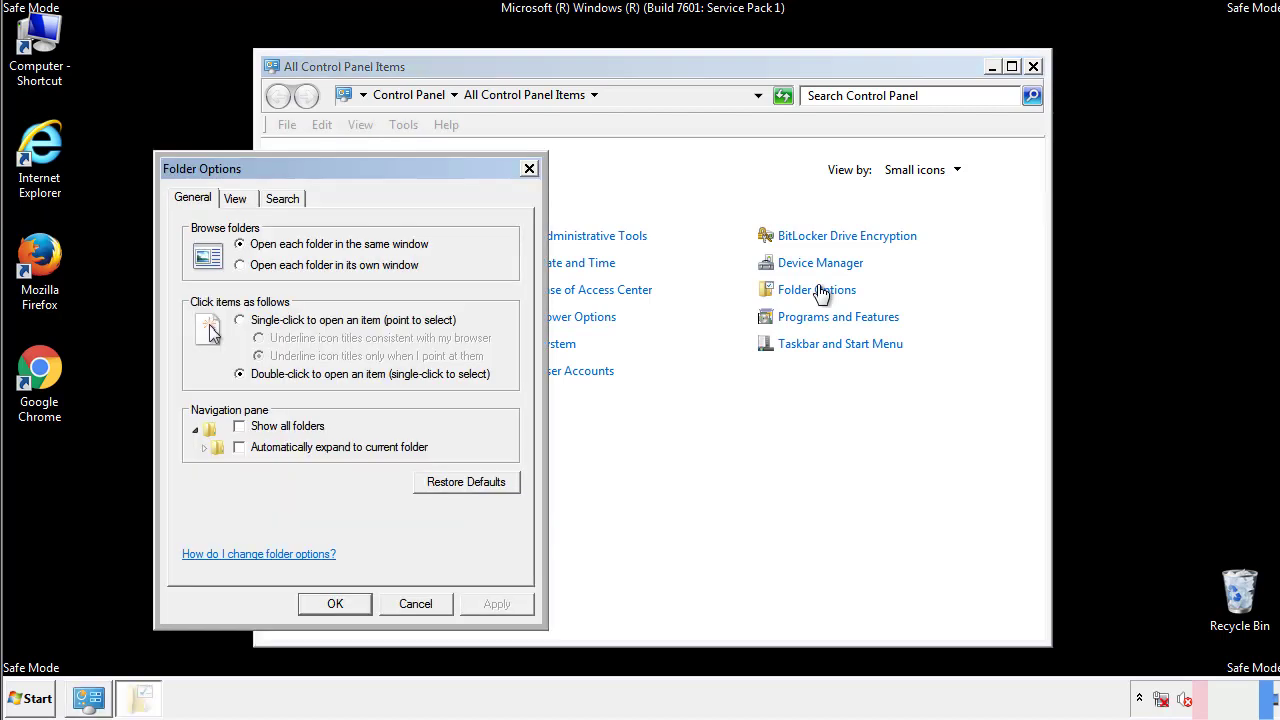
left_click(239, 201)
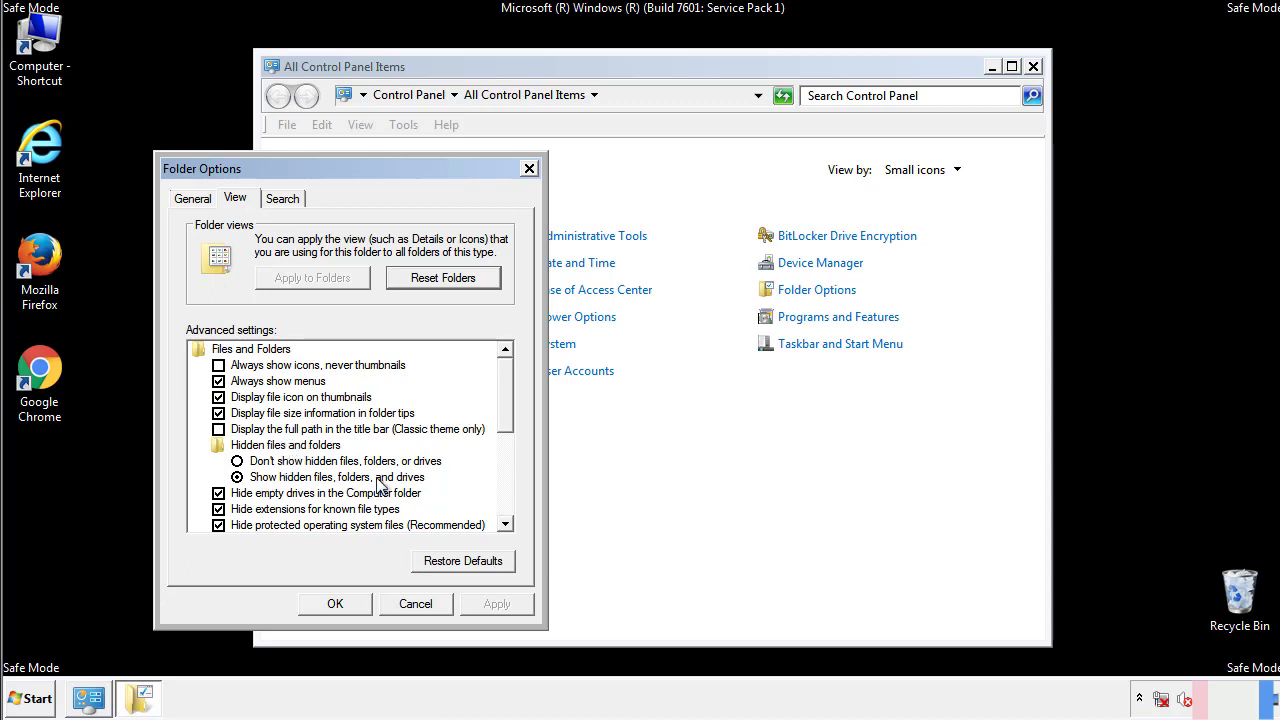
left_click(336, 604)
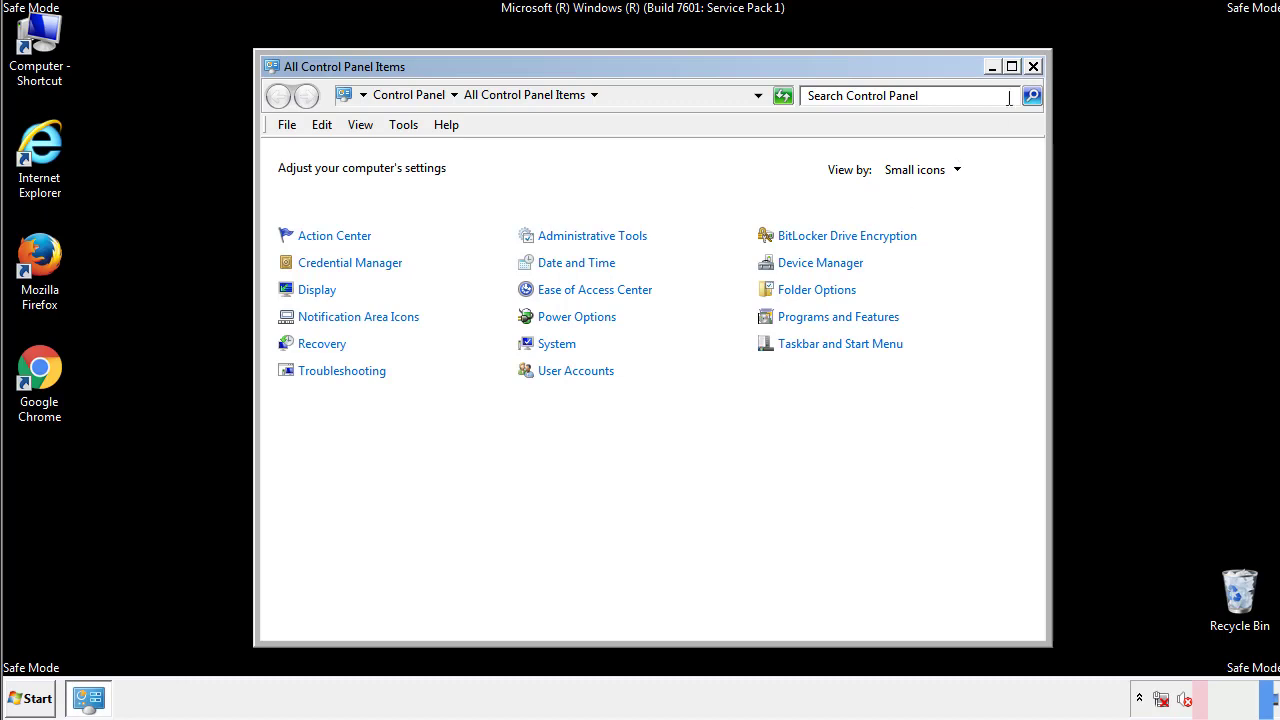
left_click(1033, 67)
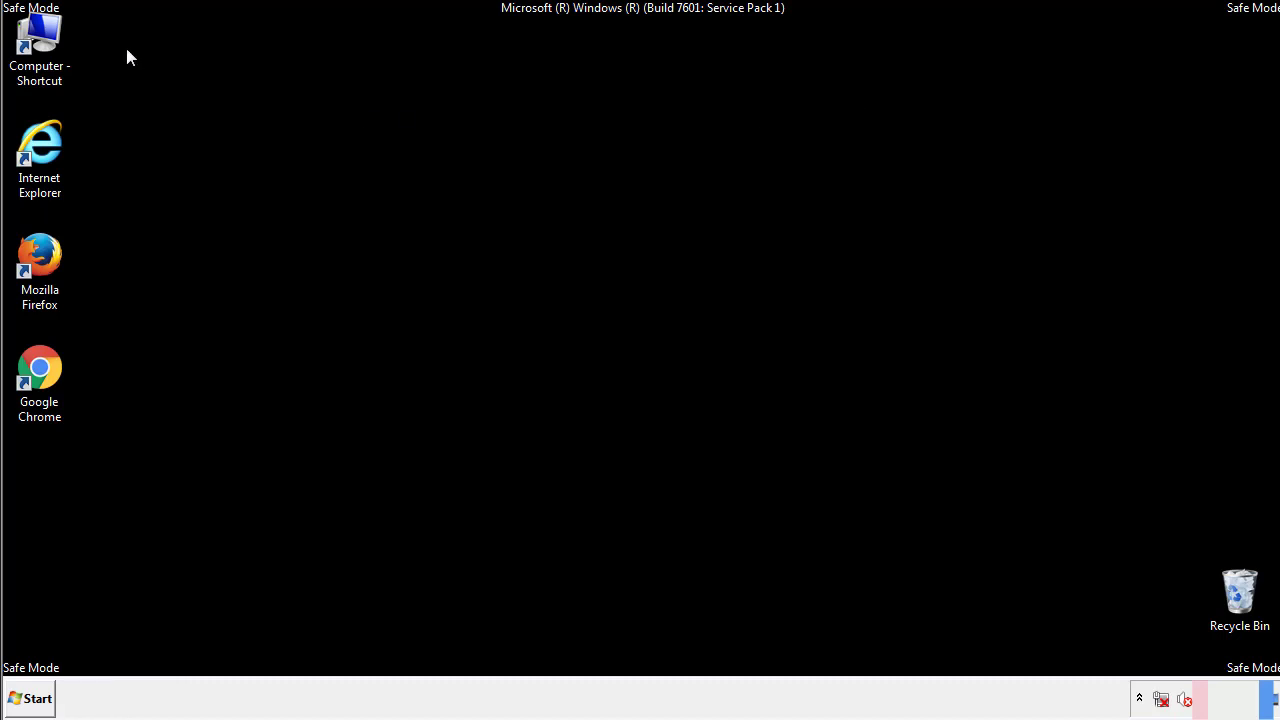
Browse to the folder C:\Windows\System32\drivers\etc in the file explorer
key("super+e")
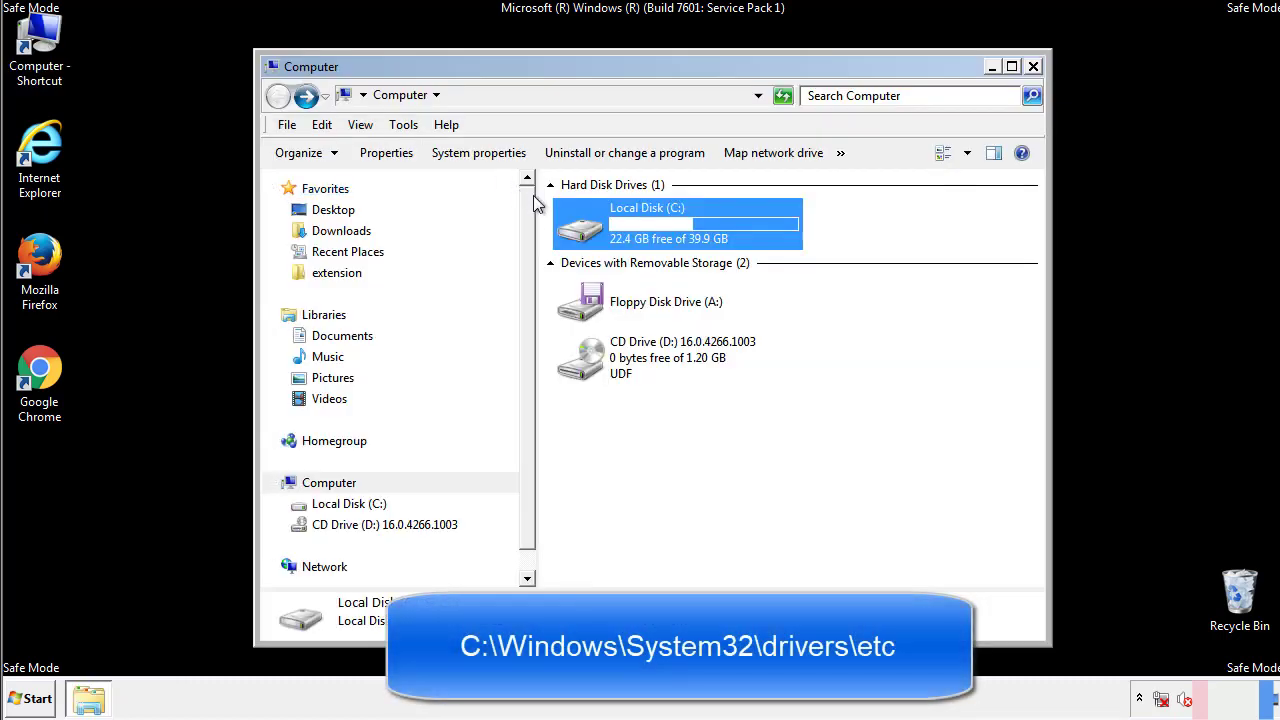
double_click(590, 232)
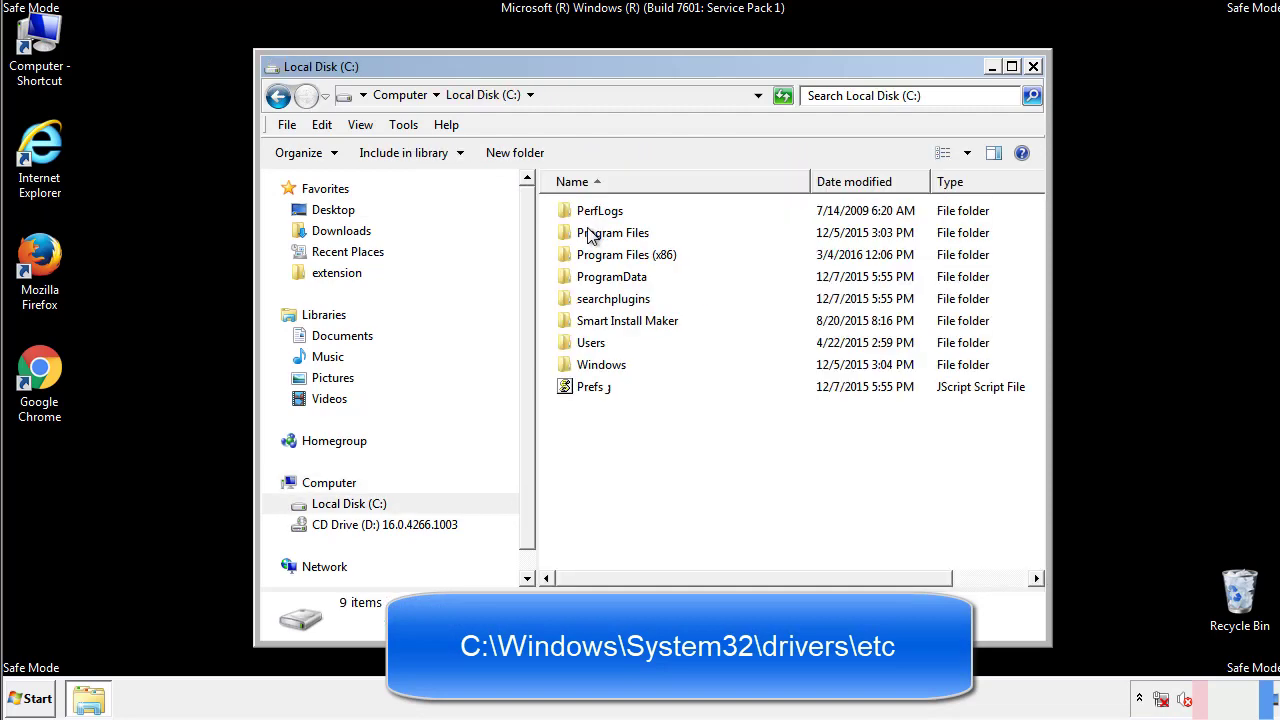
double_click(585, 364)
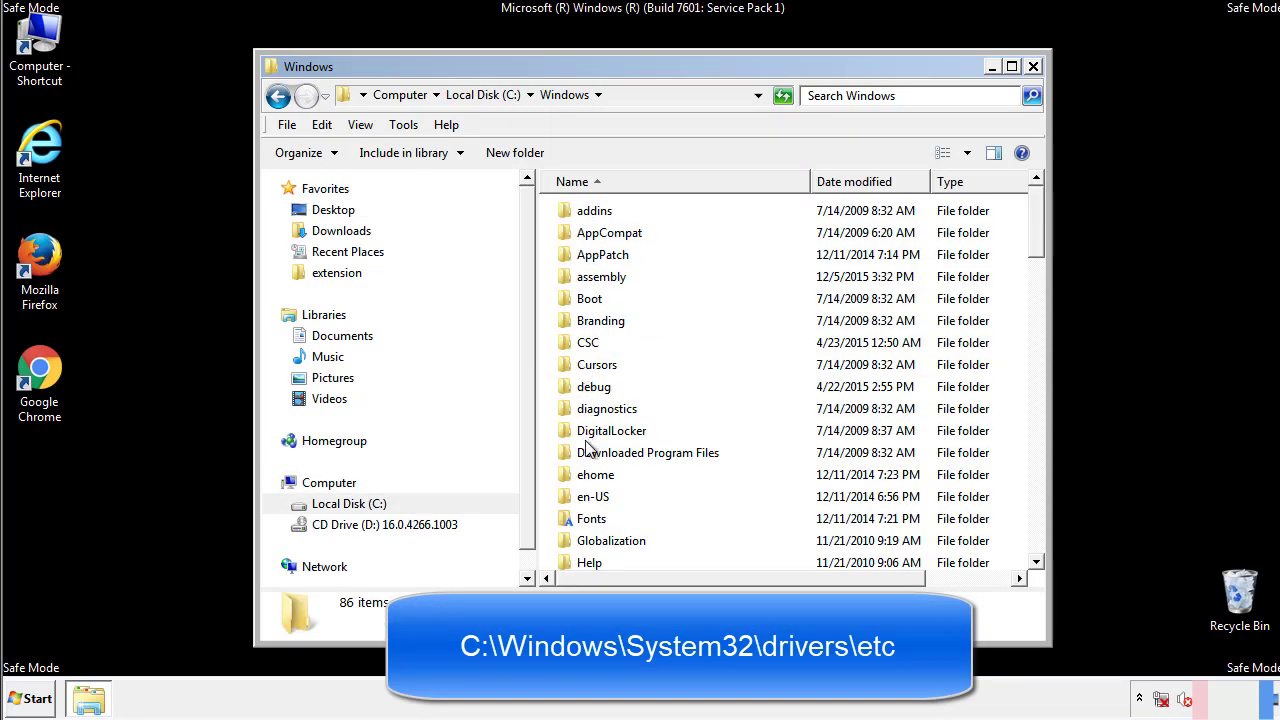
scroll(588, 452, "down", 4)
scroll(590, 455, "down", 5)
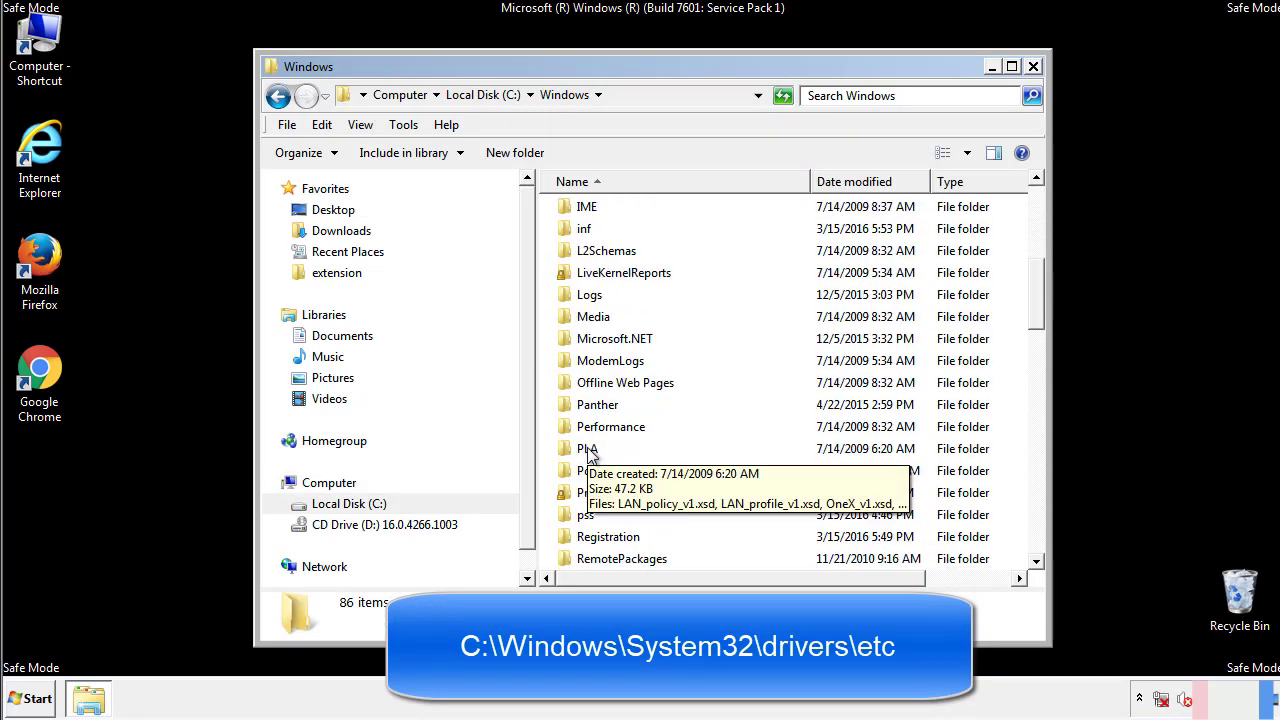
scroll(590, 455, "down", 2)
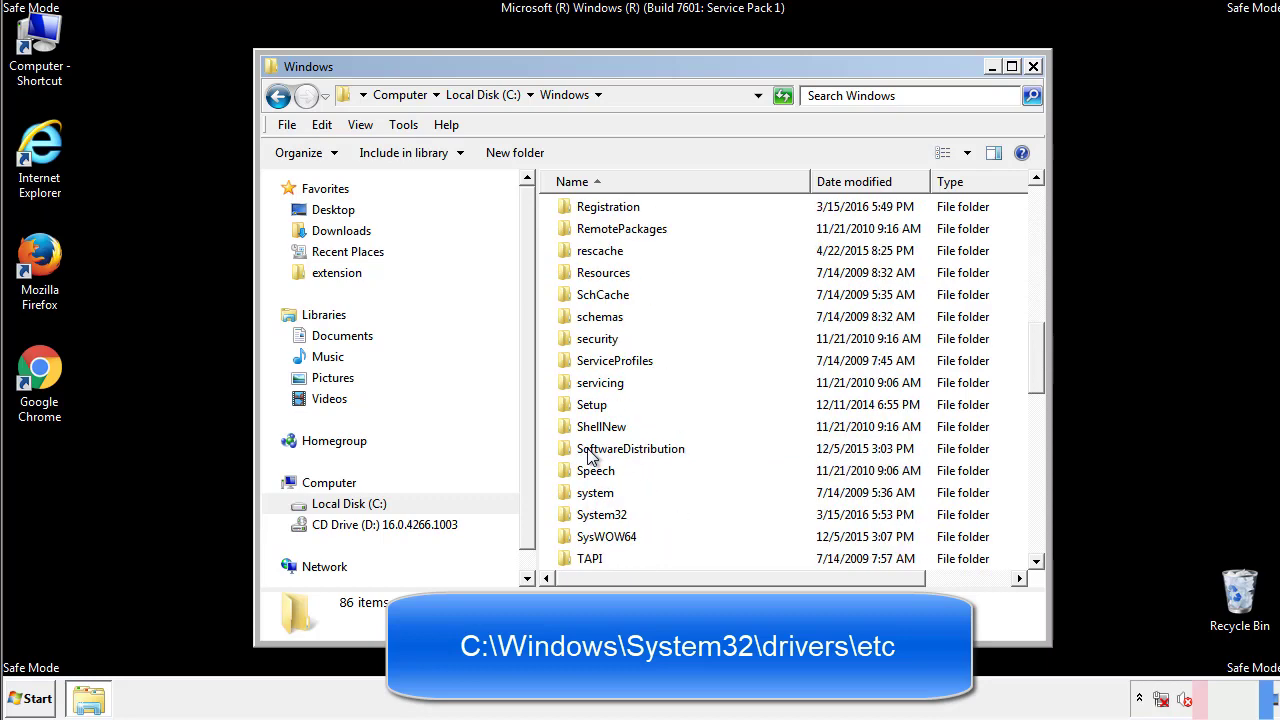
double_click(605, 518)
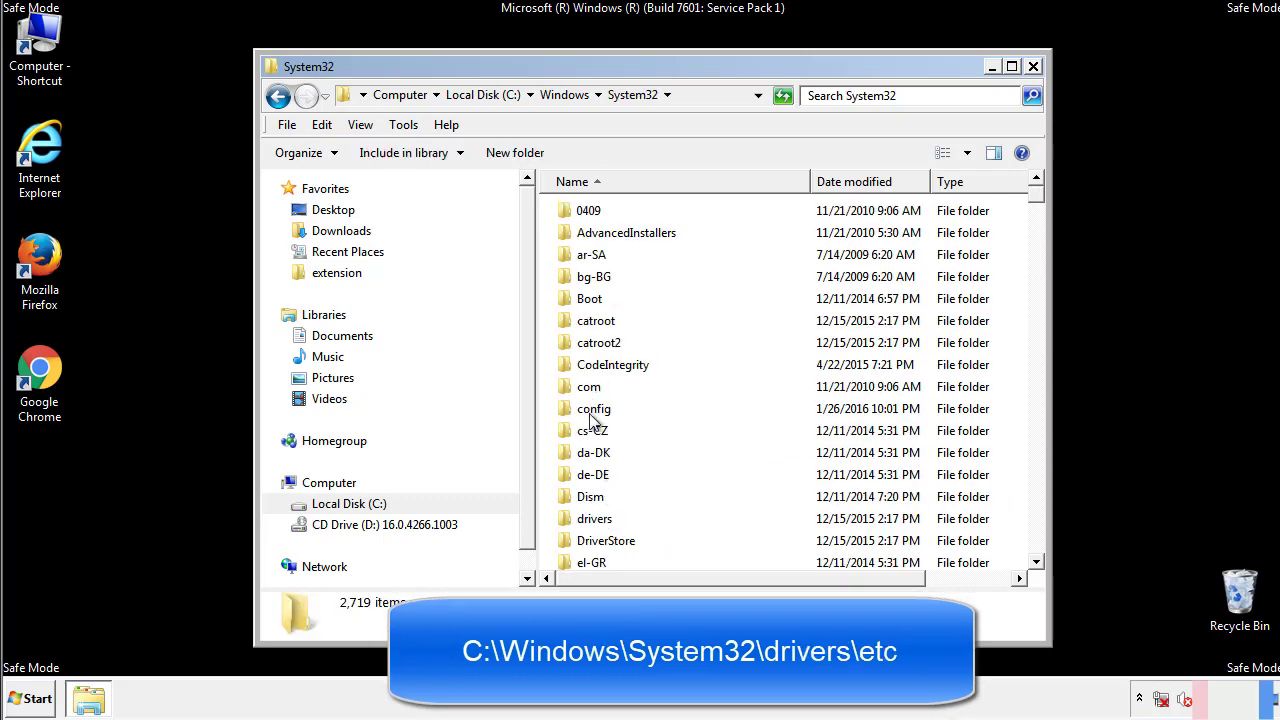
left_click(595, 522)
double_click(595, 522)
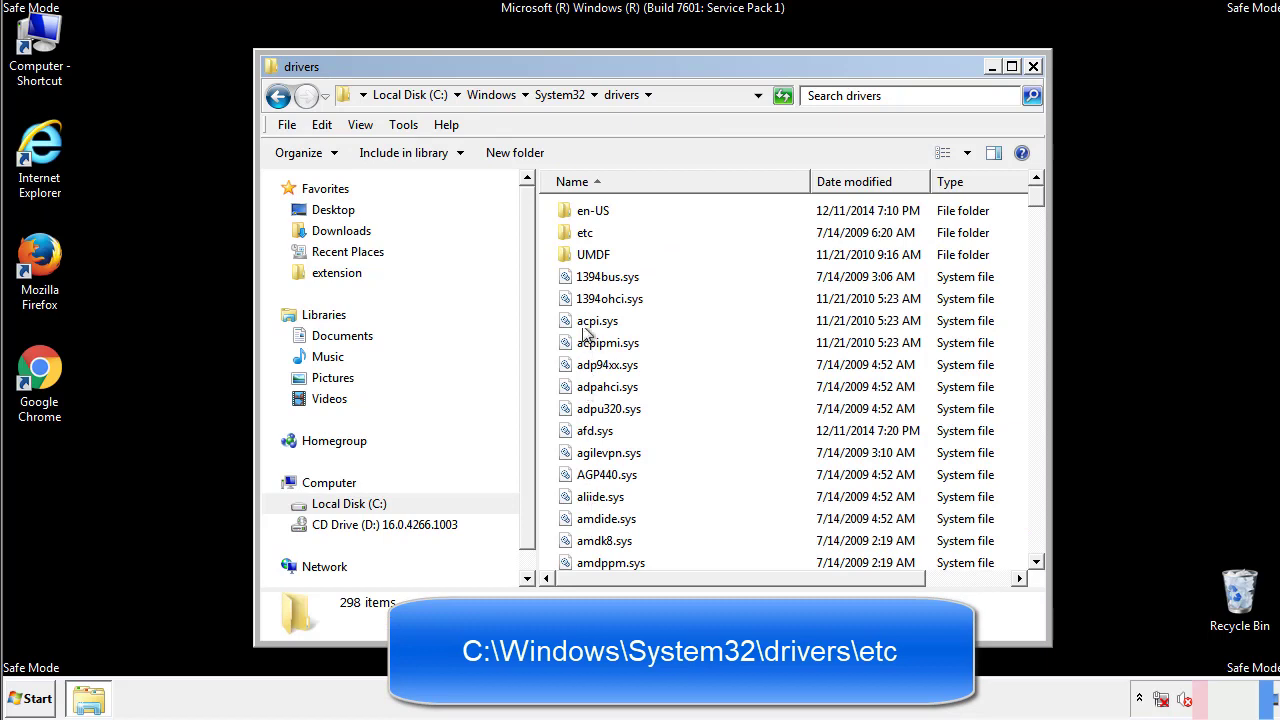
double_click(580, 233)
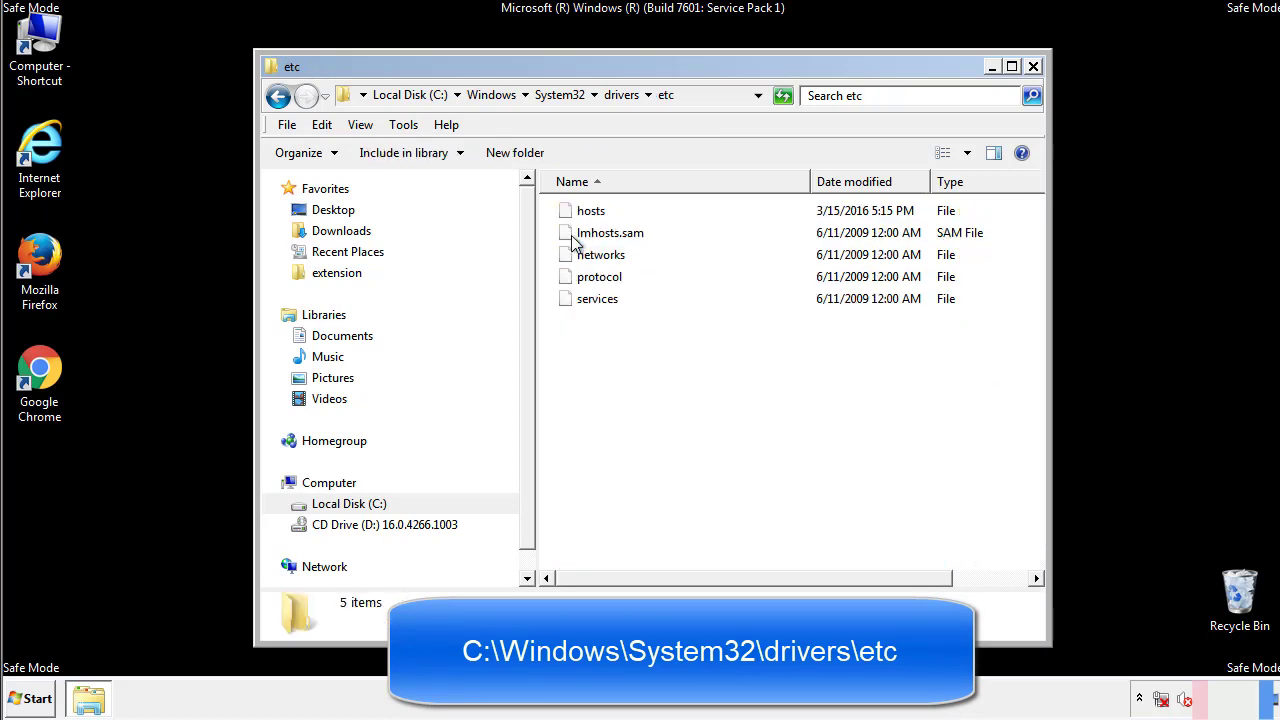
Open the hosts file with Notepad and move its window so the full text is in view
double_click(588, 214)
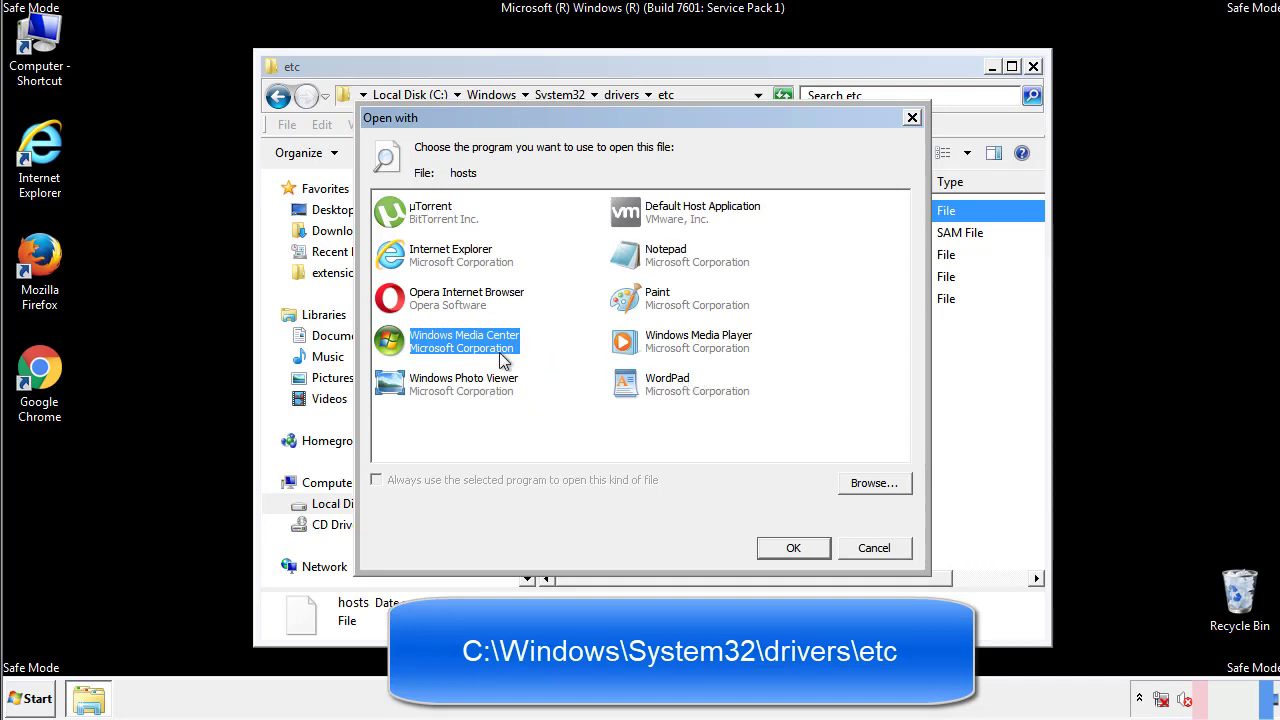
left_click(648, 260)
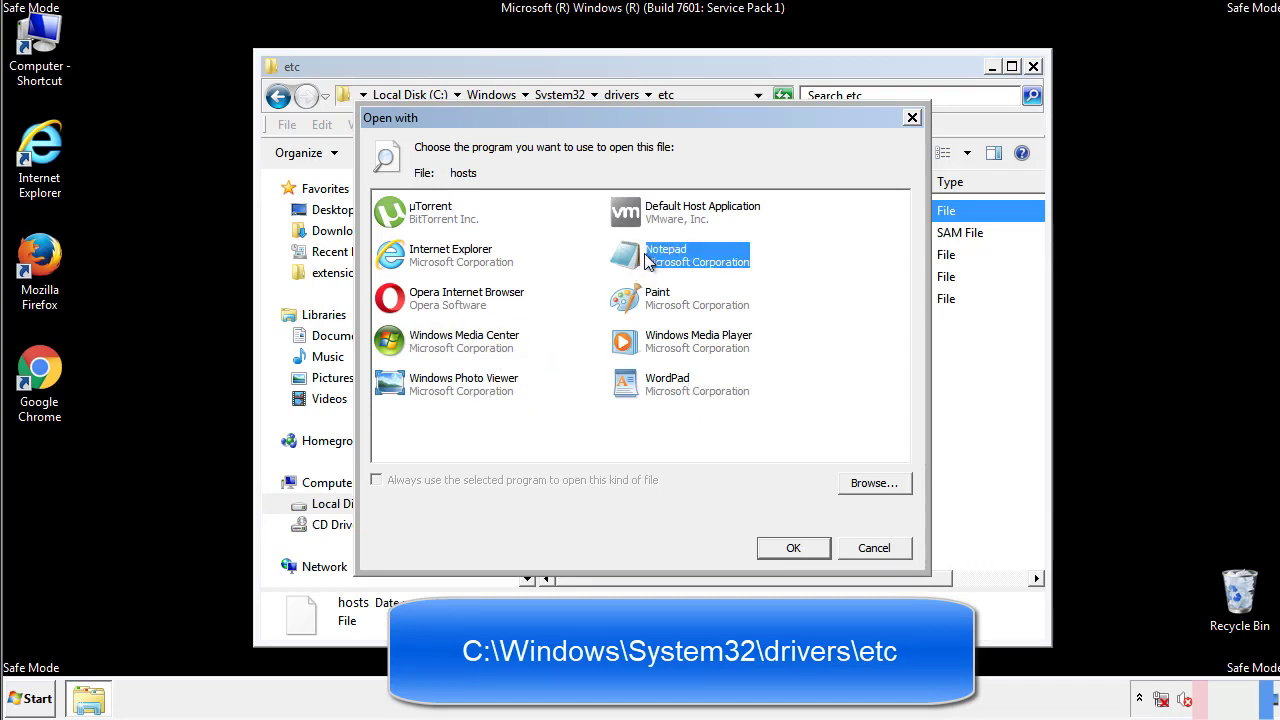
left_click(790, 546)
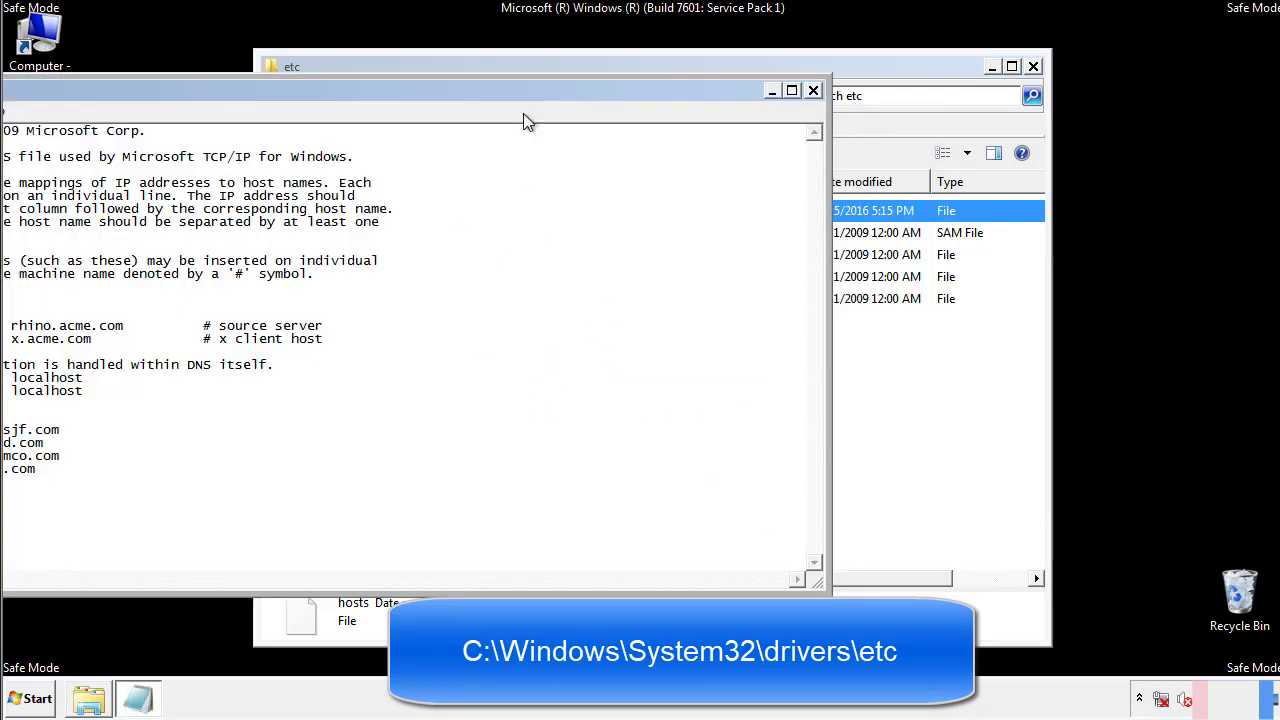
left_click_drag(523, 90, 814, 109)
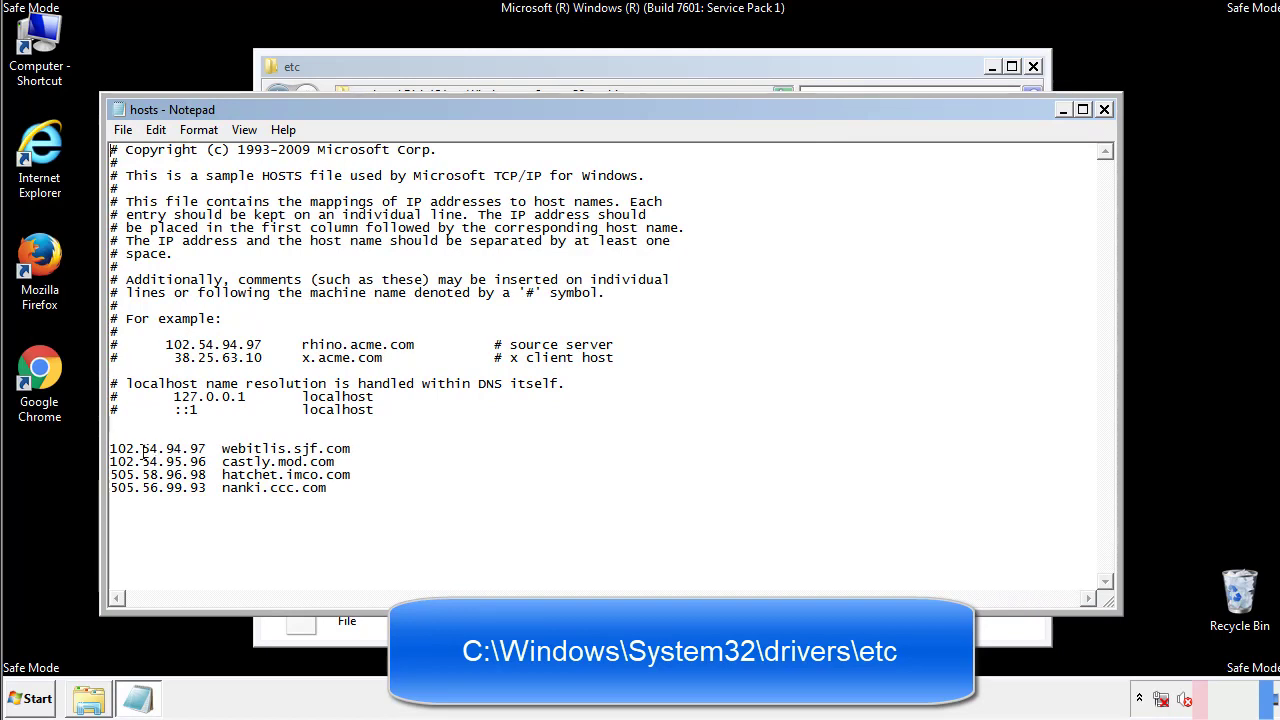
Delete the four IP and host name entries below the localhost lines, save the hosts file, and close its folder
left_click_drag(358, 490, 112, 437)
key("Delete")
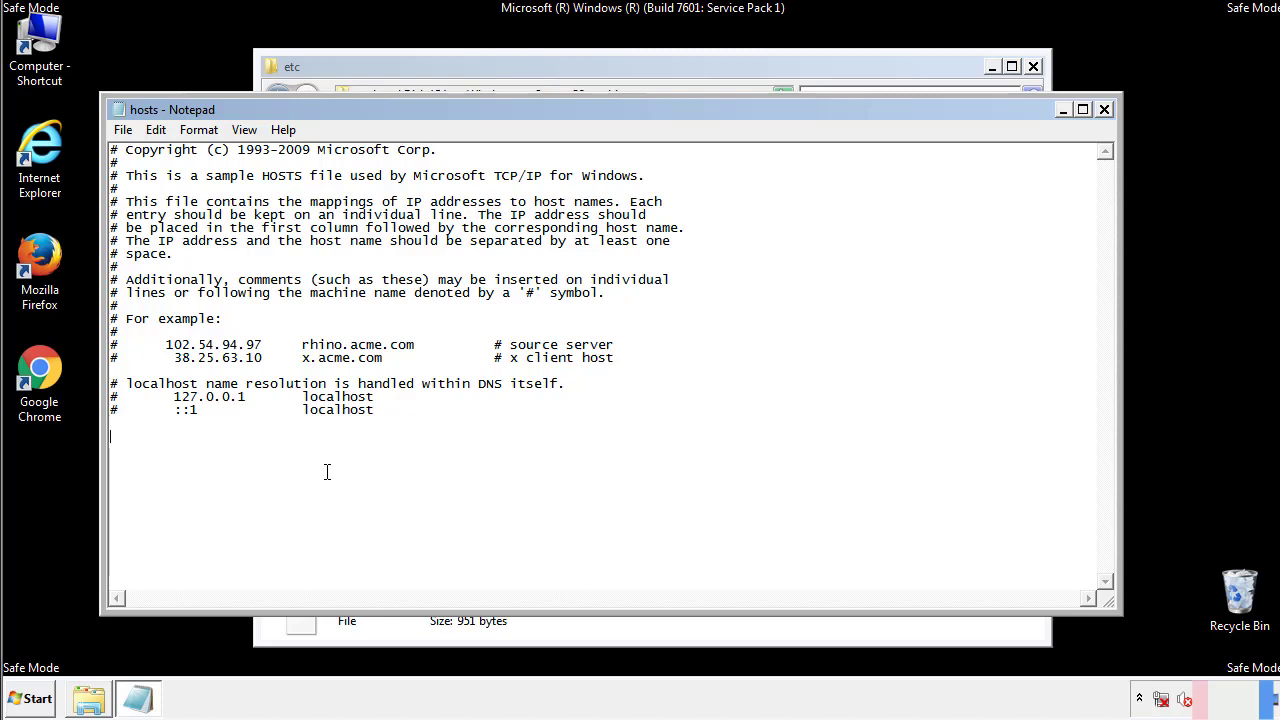
left_click(1105, 111)
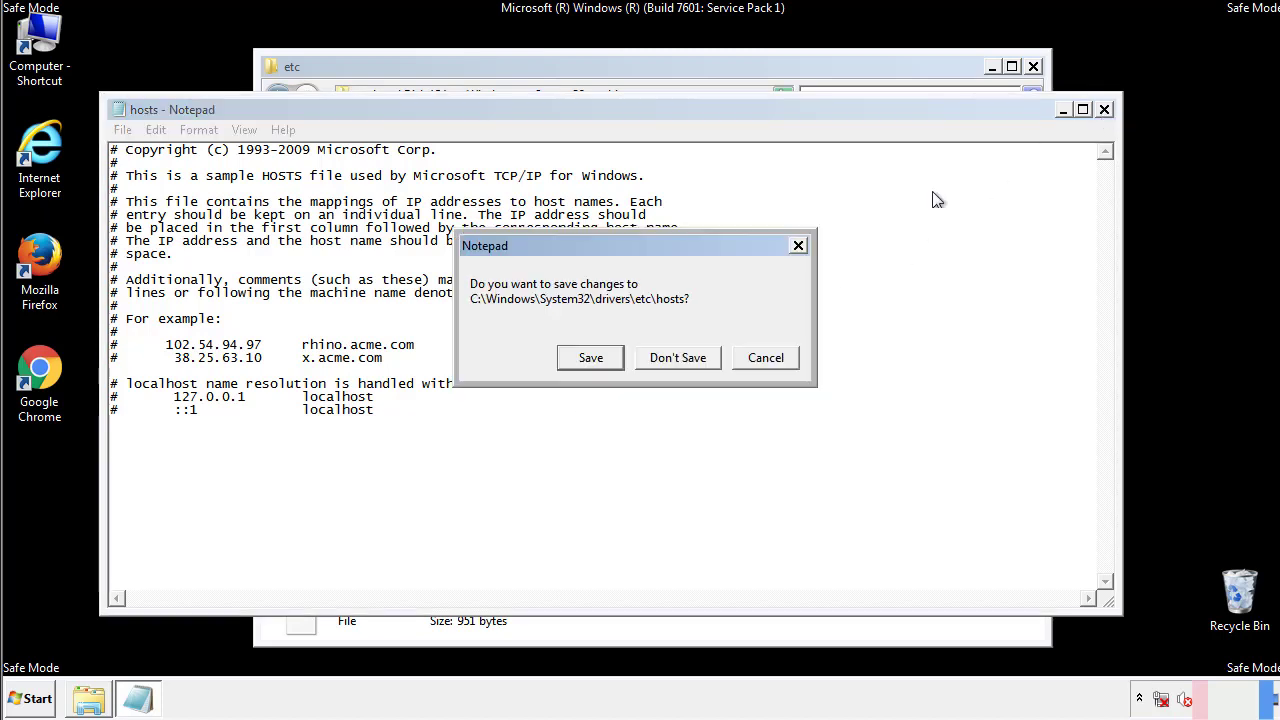
left_click(590, 358)
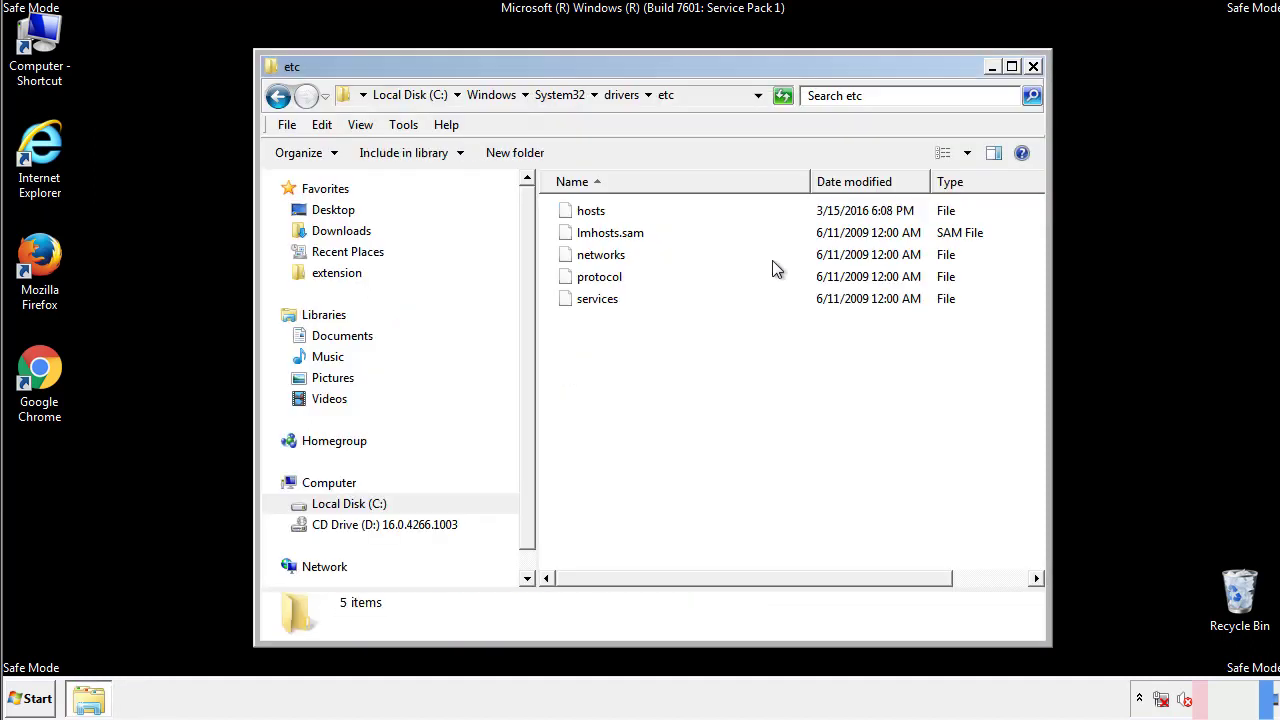
left_click(1033, 66)
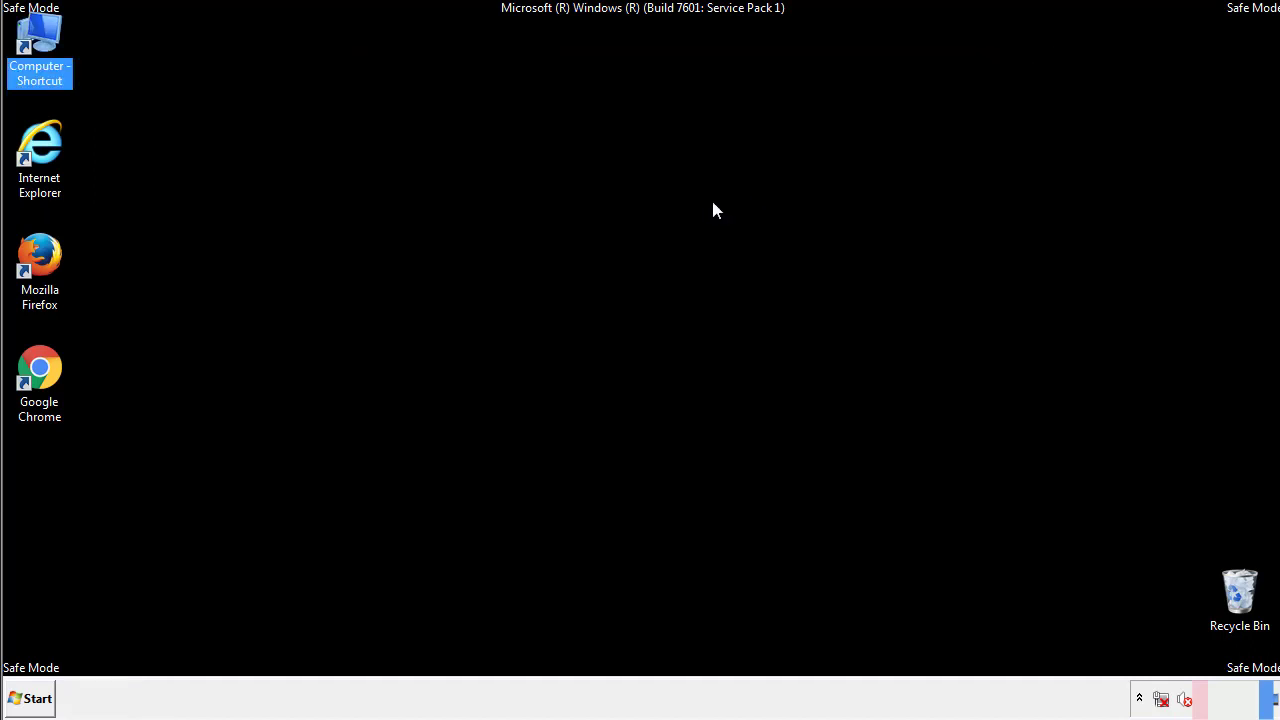
Open the current user's Startup folder from the list of all programs
left_click(36, 700)
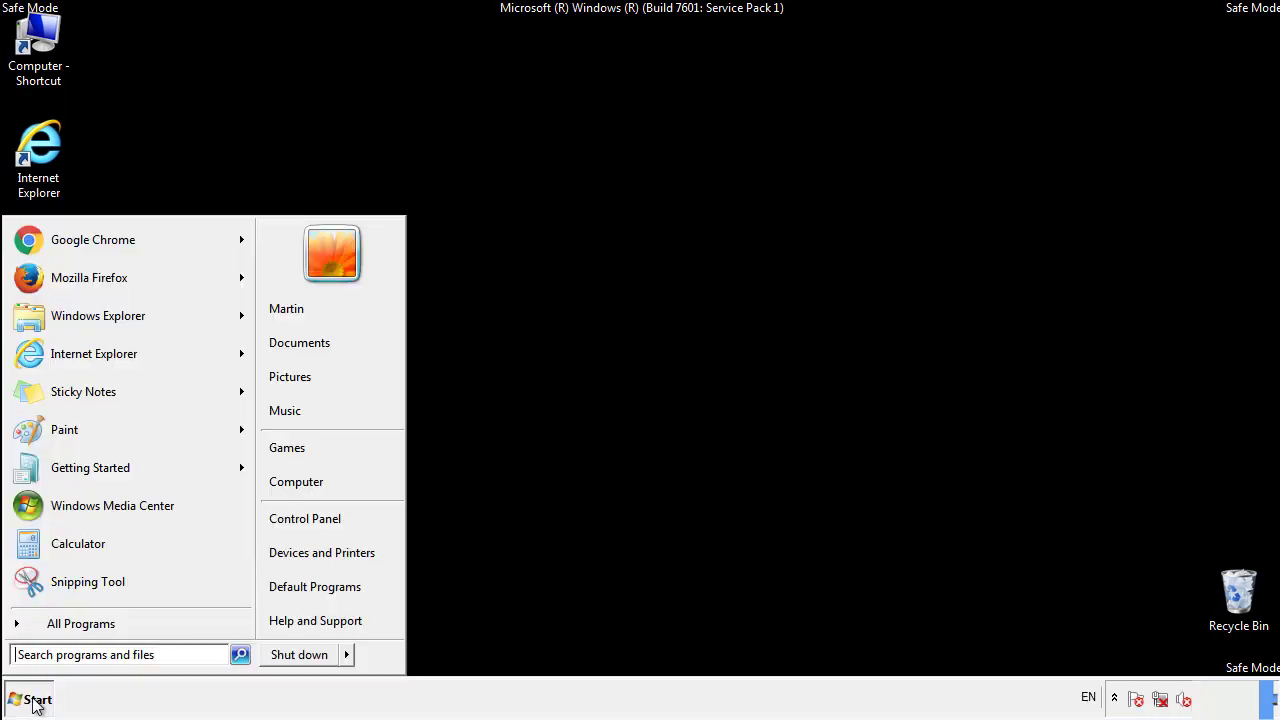
left_click(57, 626)
right_click(49, 554)
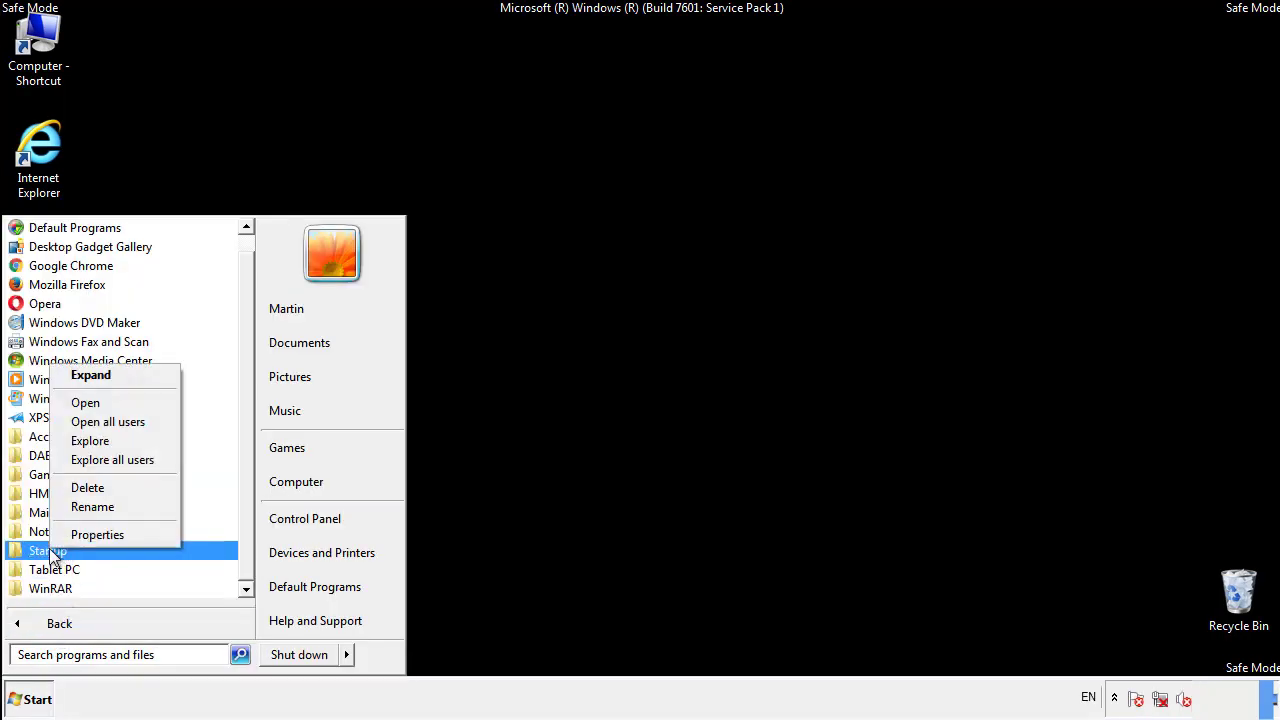
left_click(98, 402)
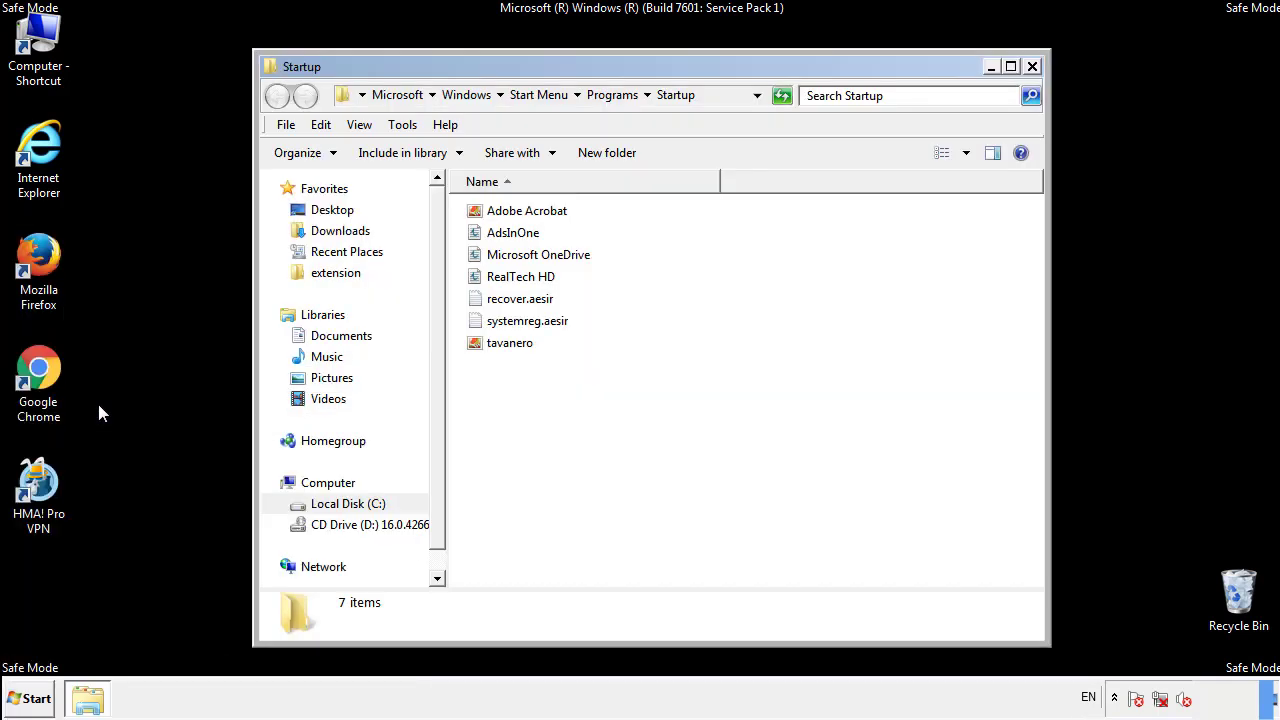
Delete AdsInOne, recover.aesir, systemreg.aesir and tavanero from the Startup folder, and close the folder
left_click(522, 238)
left_click(528, 299, "ctrl")
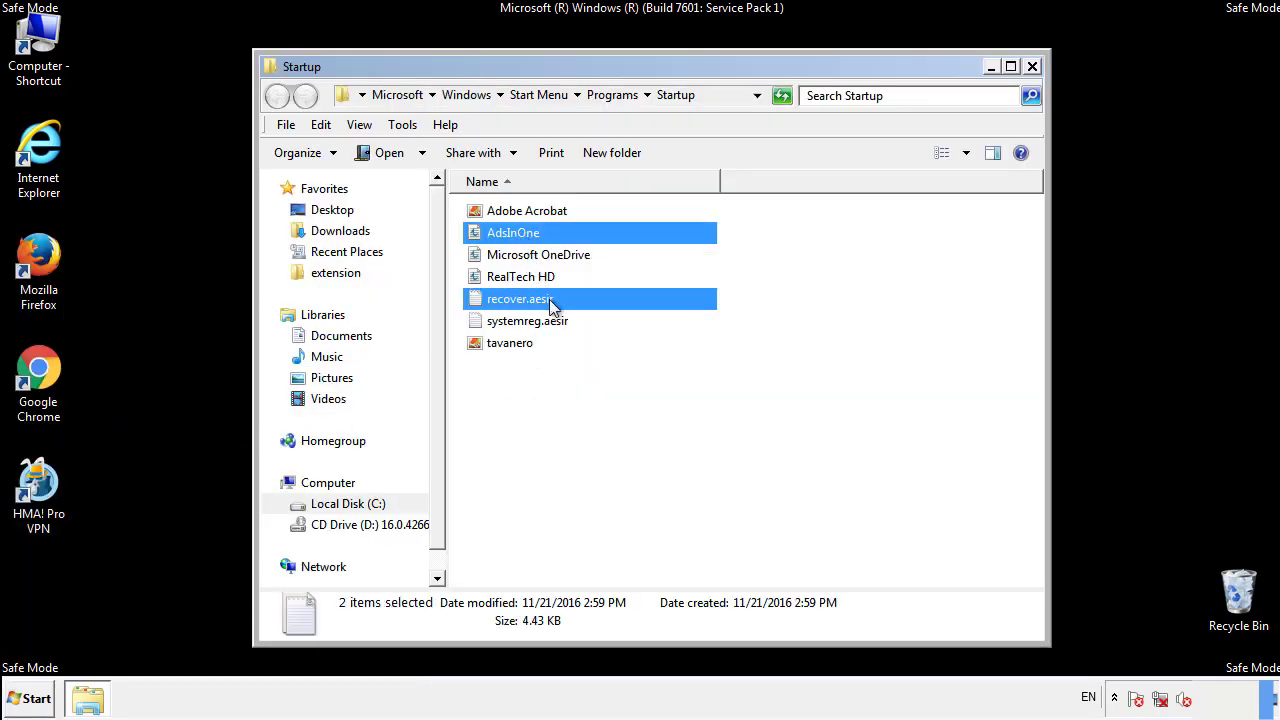
left_click(527, 322, "ctrl")
left_click(511, 343, "ctrl")
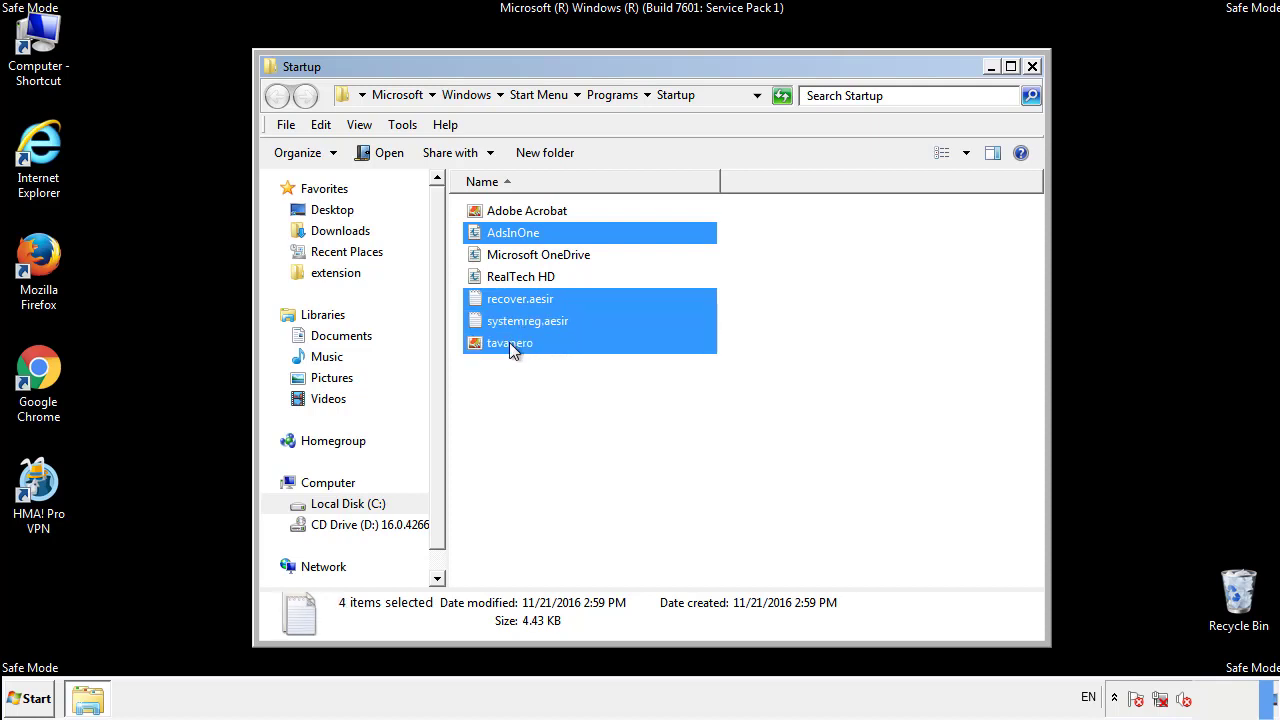
right_click(506, 344)
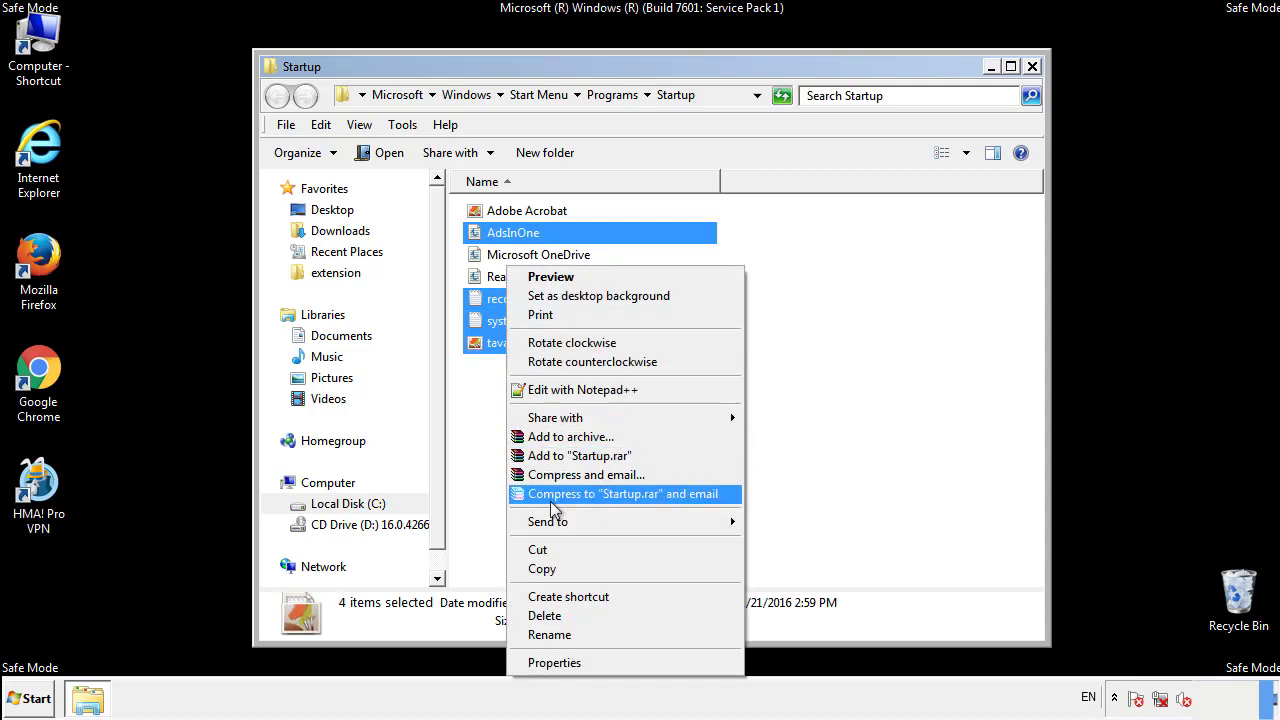
left_click(535, 614)
left_click(719, 363)
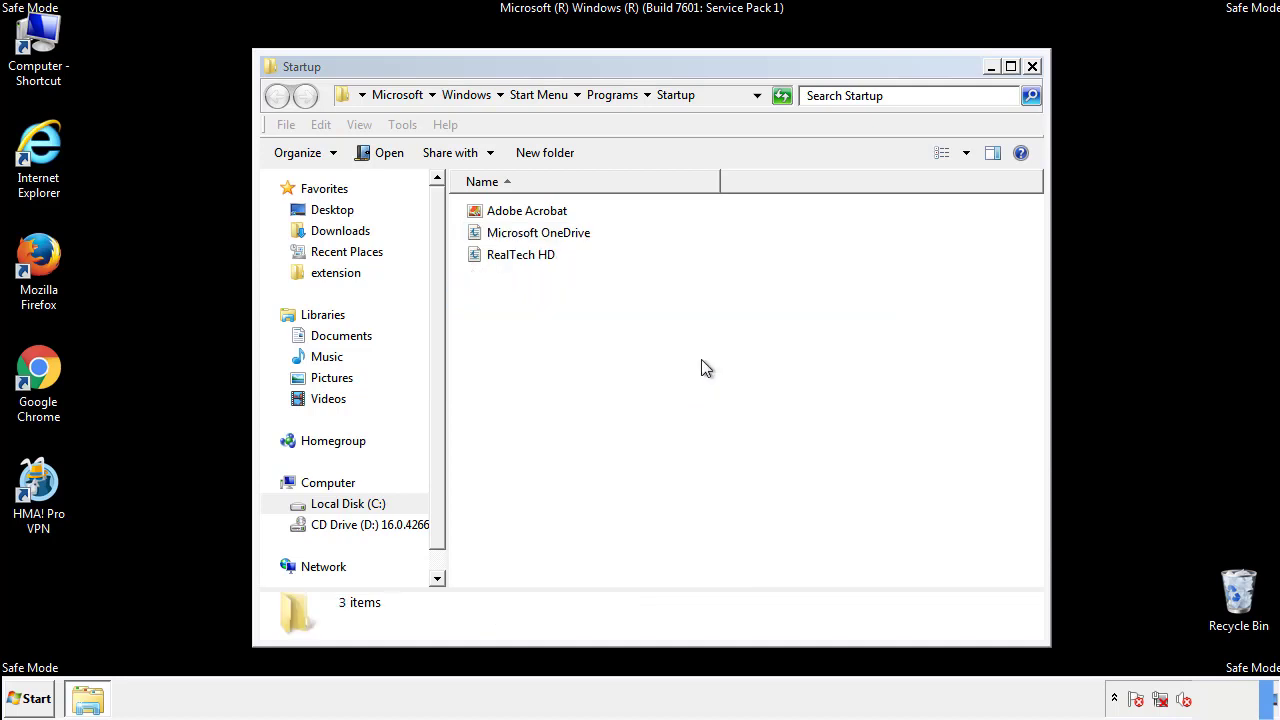
left_click(1032, 67)
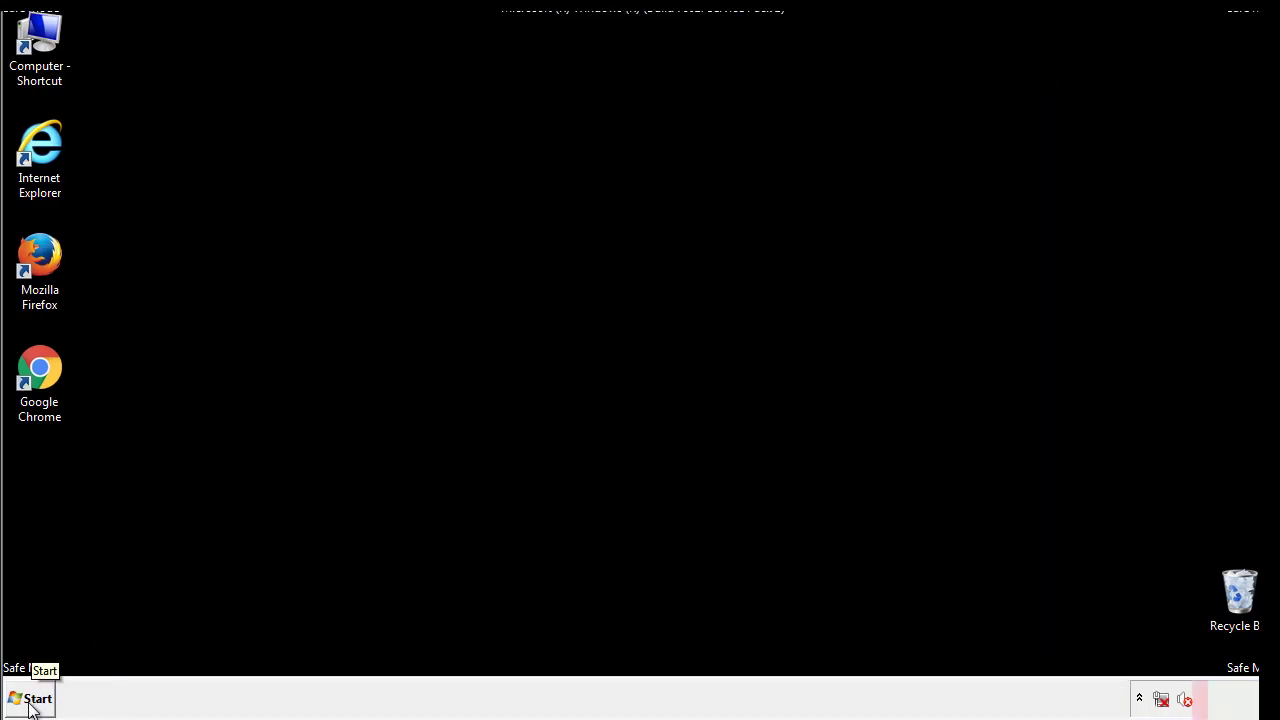
Search the installed programs for regedit and launch the Registry Editor
left_click(30, 705)
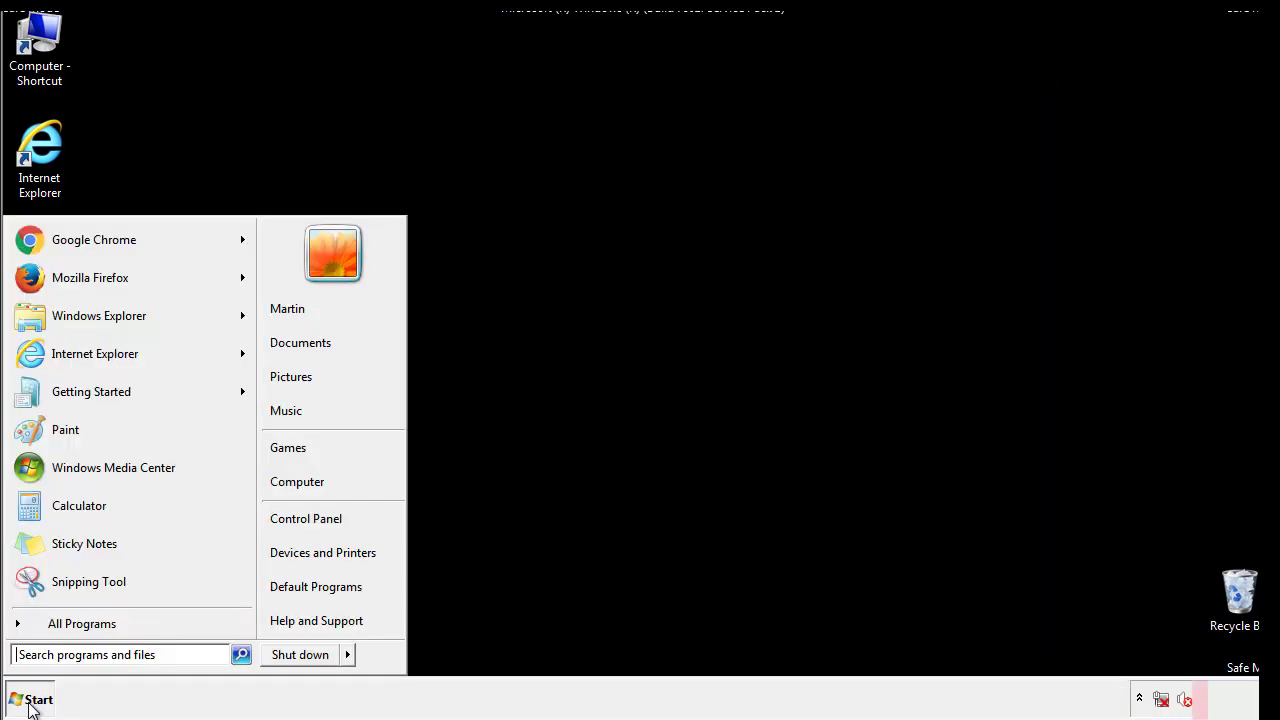
left_click(92, 656)
type("regedit")
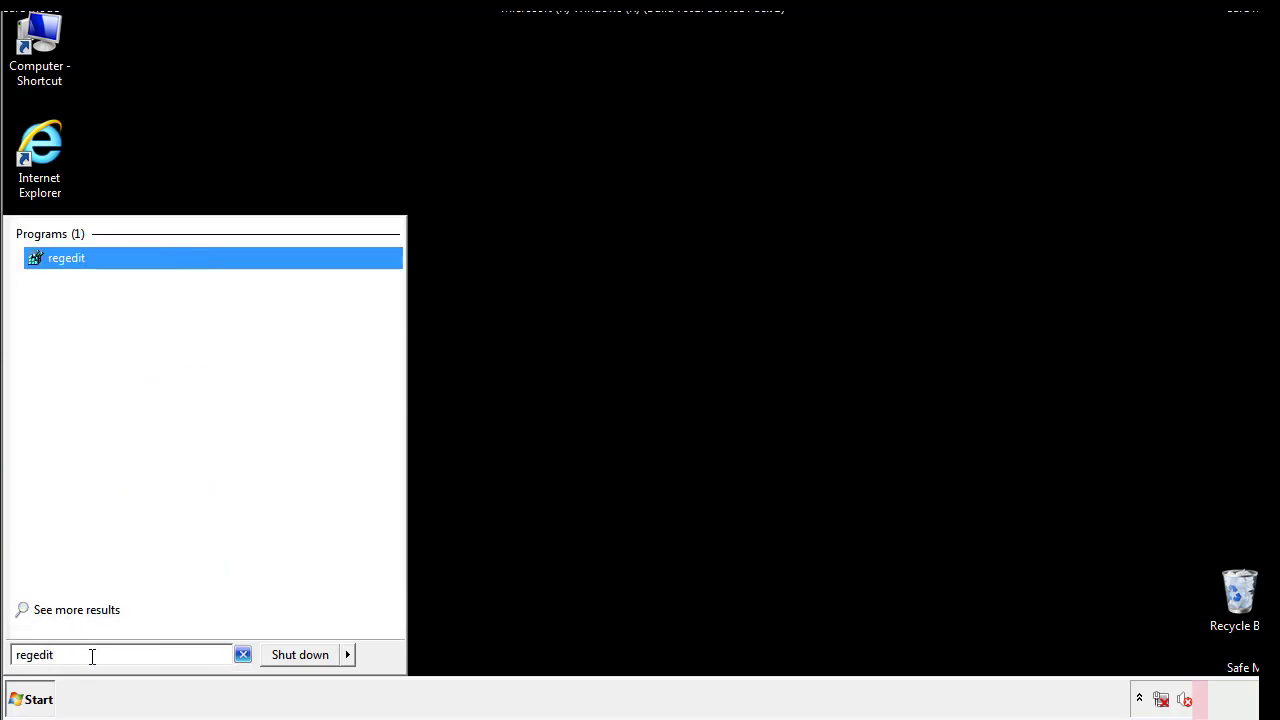
key("Return")
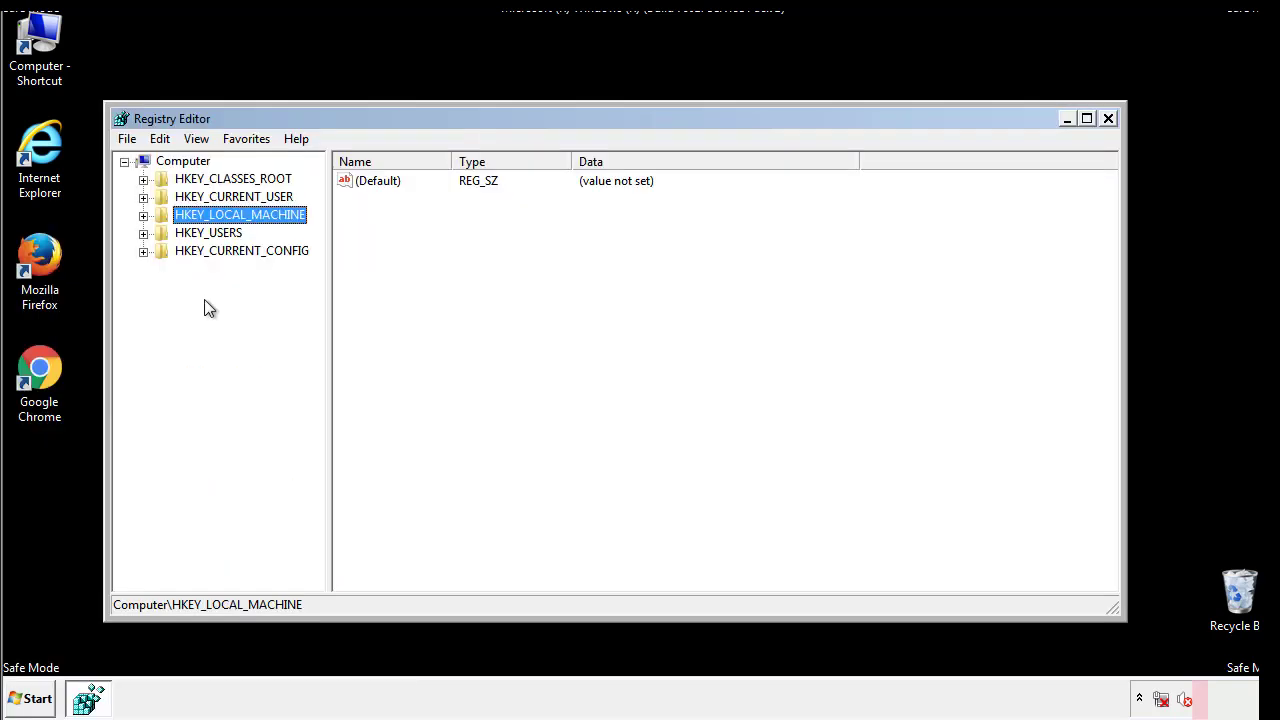
Open the registry key HKEY_LOCAL_MACHINE\SOFTWARE\Microsoft\Windows\CurrentVersion\Run
left_click(143, 216)
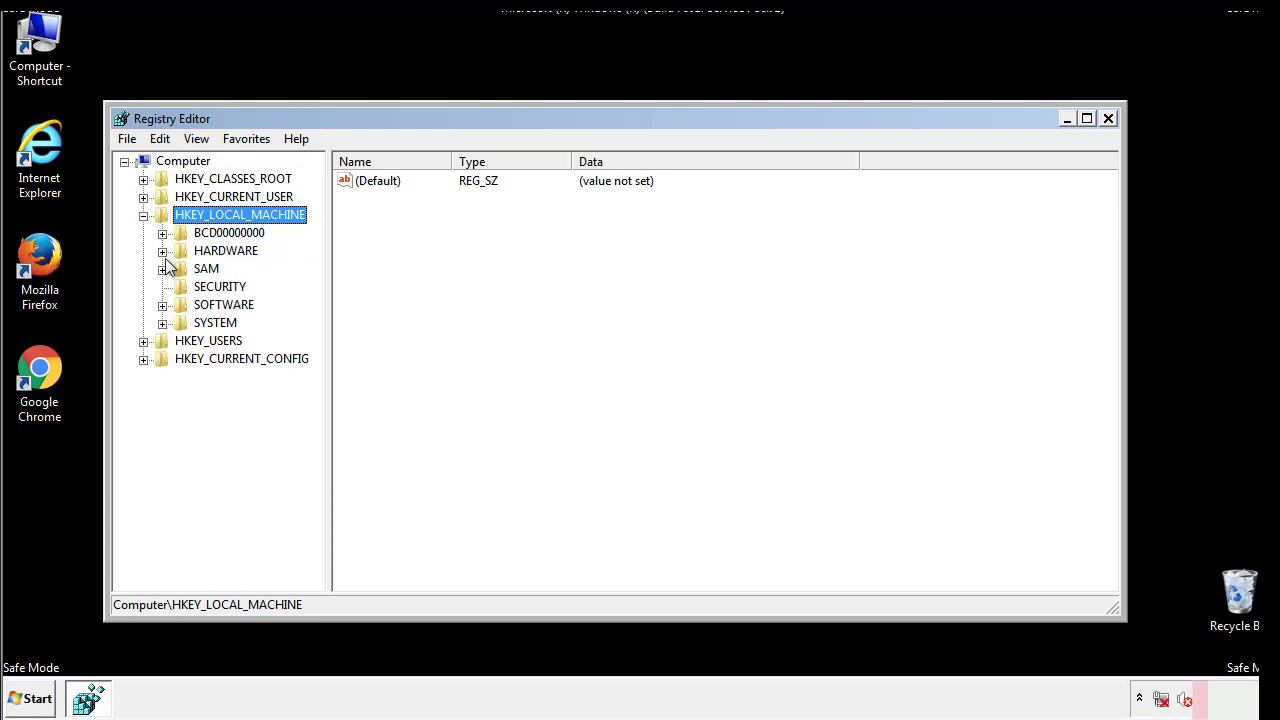
left_click(162, 305)
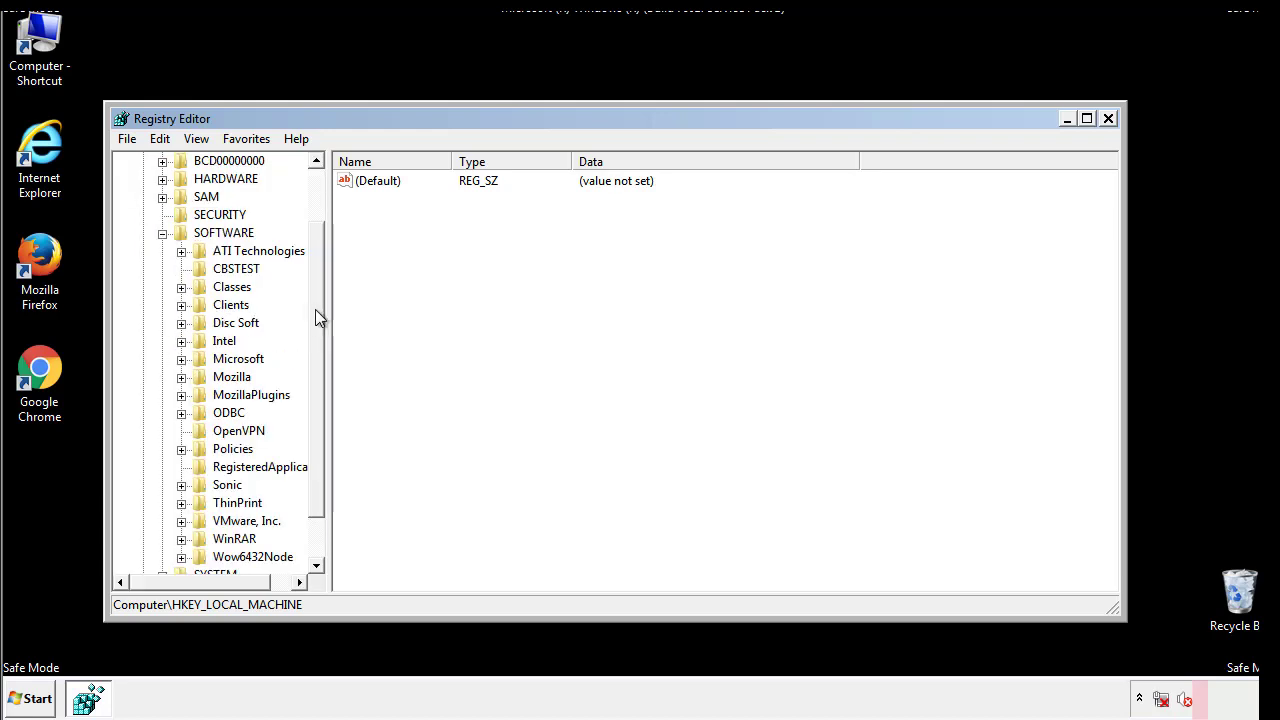
left_click_drag(315, 295, 317, 331)
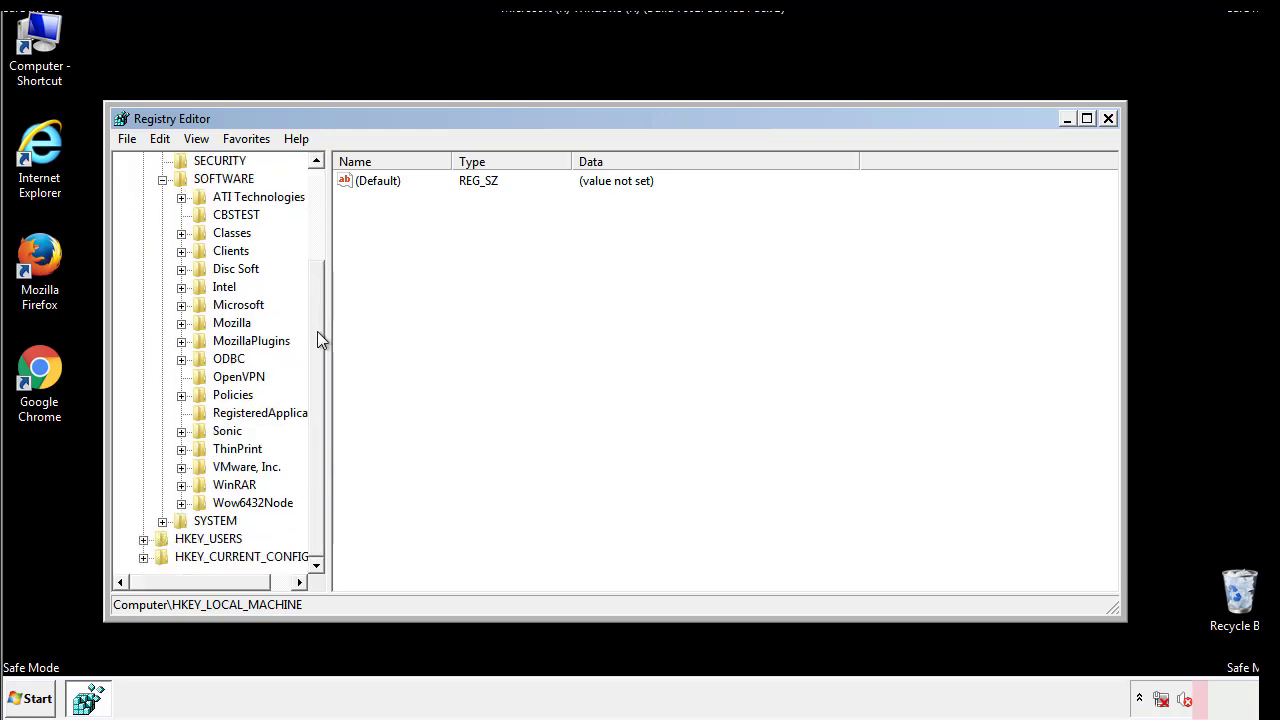
left_click(181, 305)
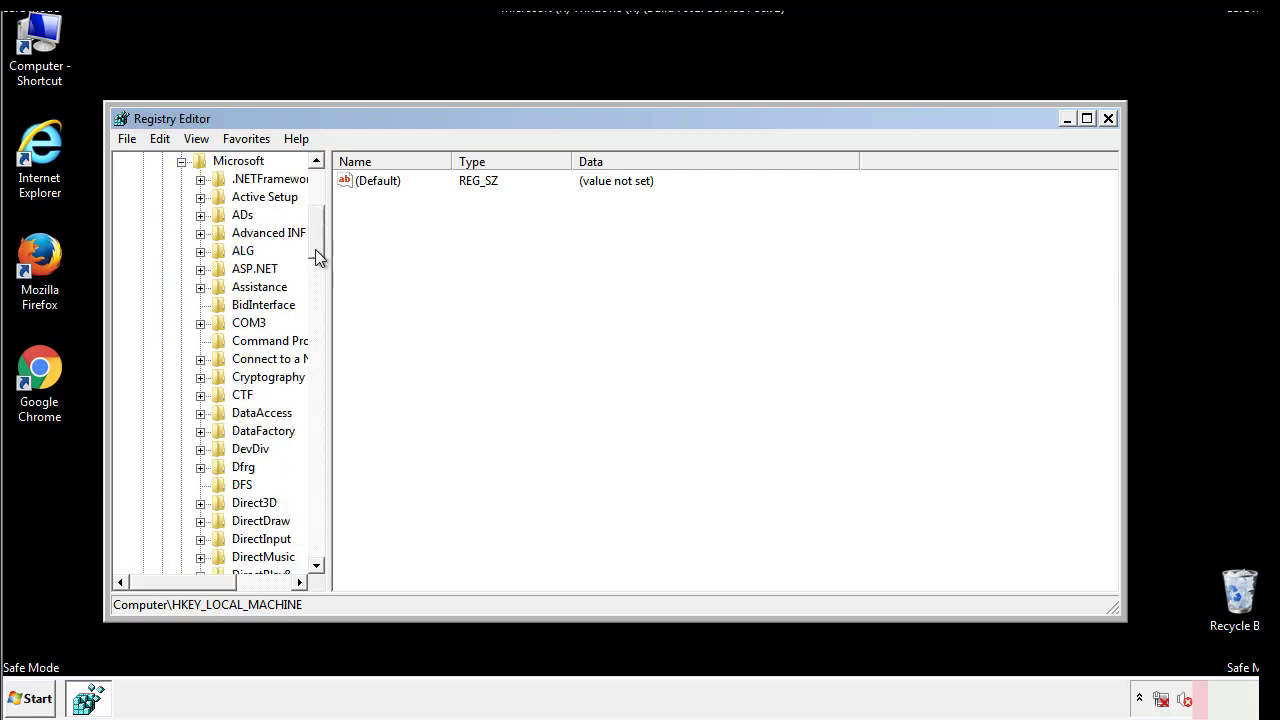
left_click_drag(317, 250, 318, 508)
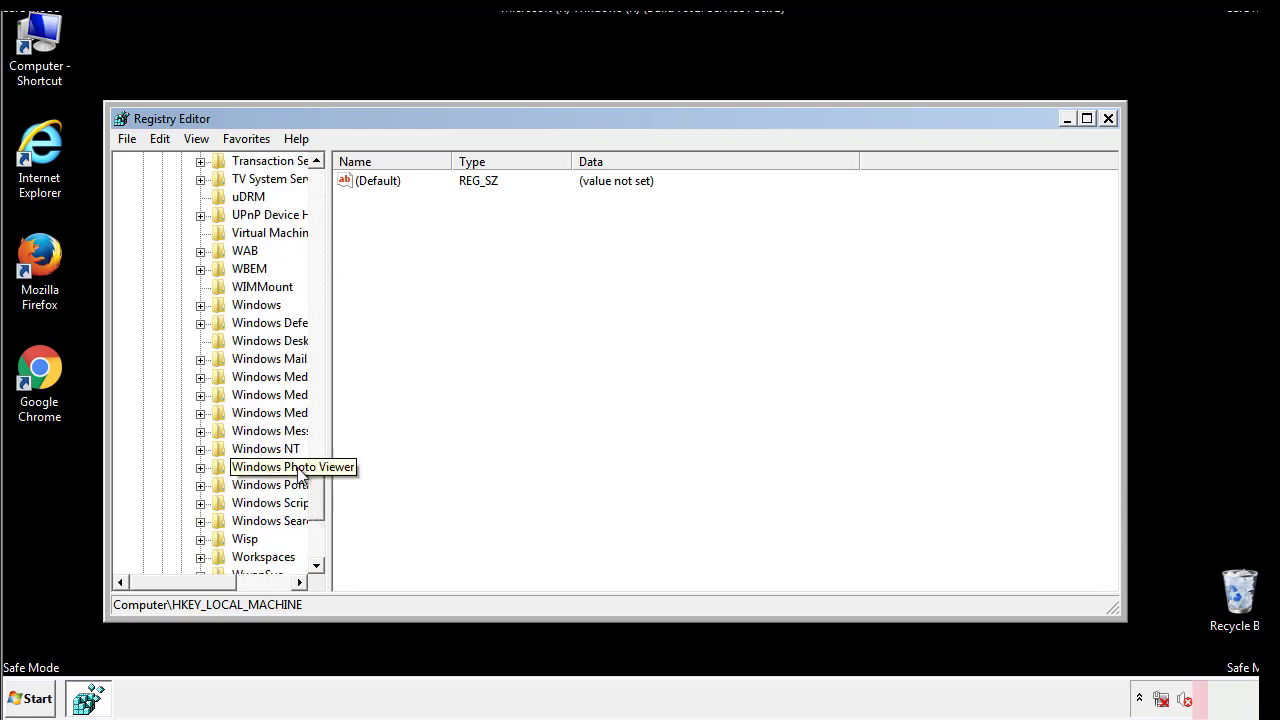
left_click(201, 306)
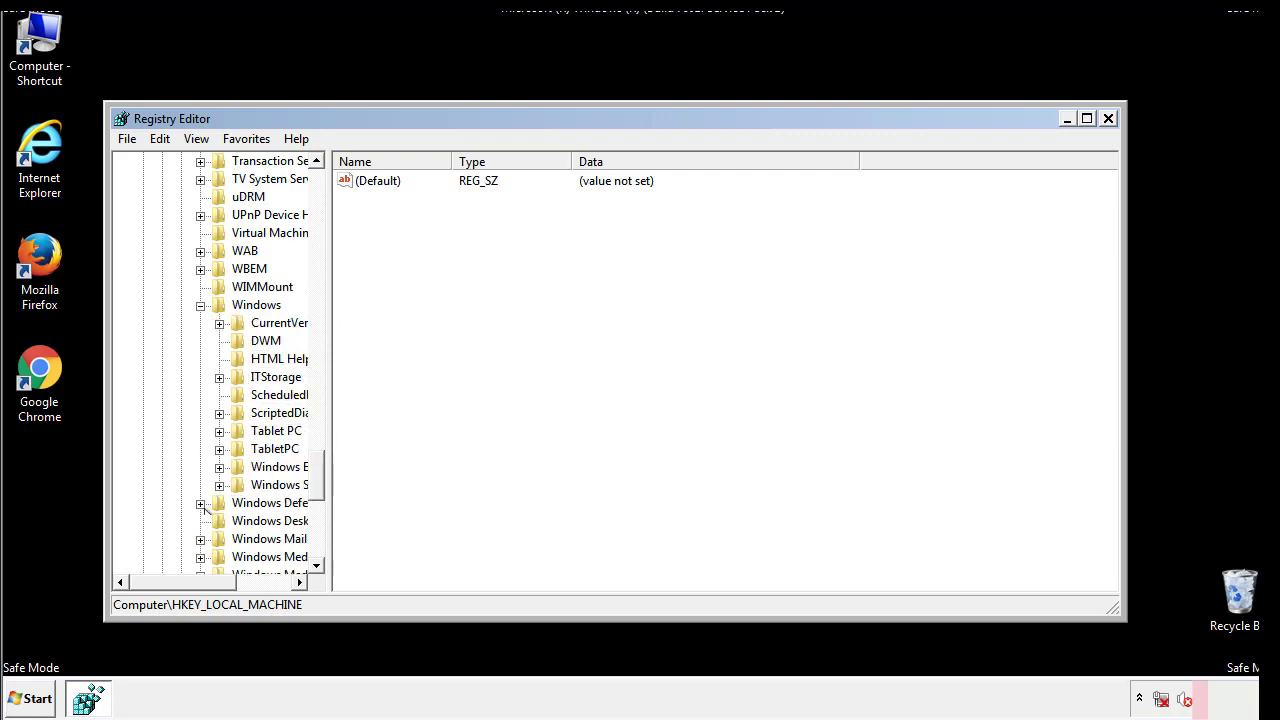
left_click_drag(175, 582, 205, 587)
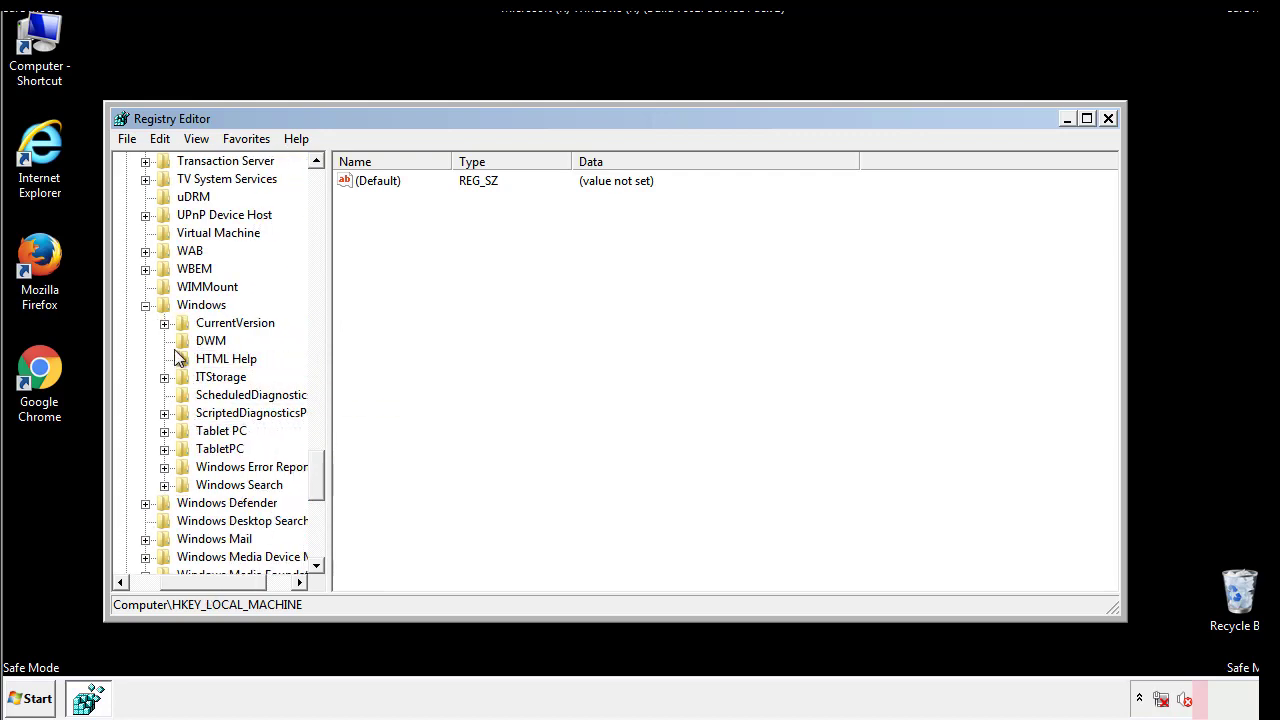
left_click(165, 325)
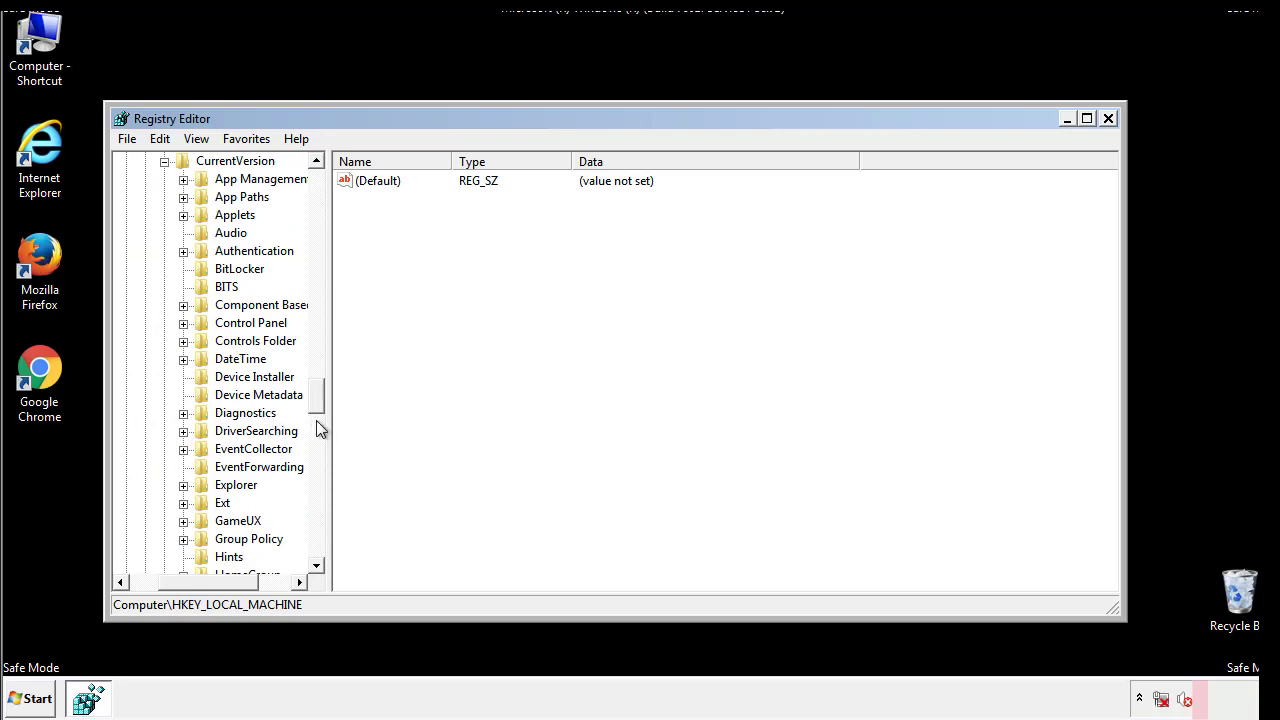
left_click_drag(320, 400, 316, 457)
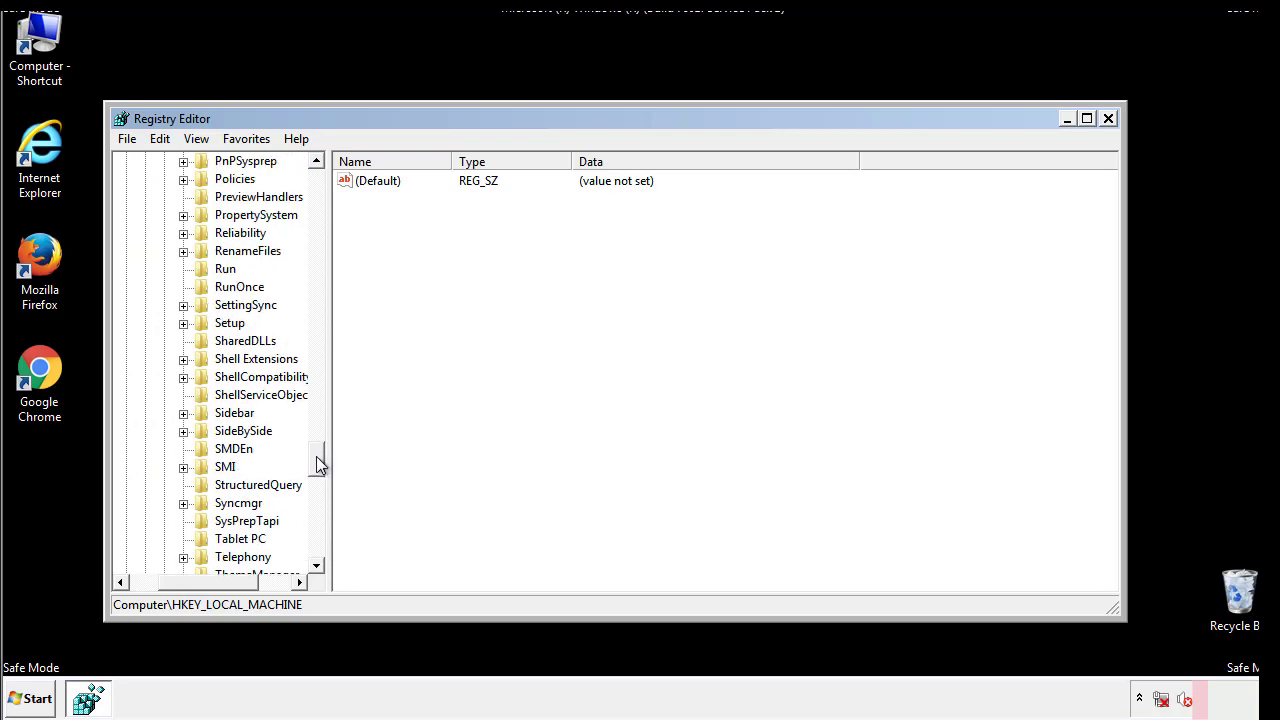
left_click(218, 271)
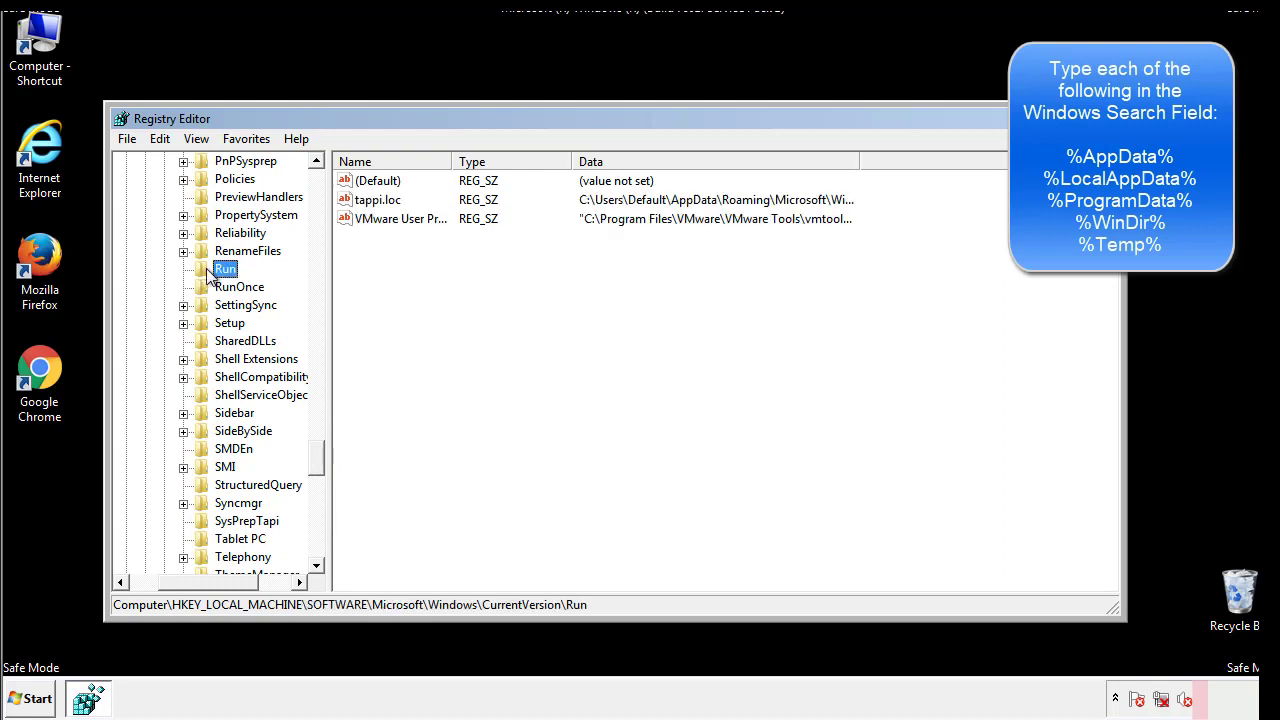
Delete the tappi.loc value from the local machine's Run key and confirm the deletion
right_click(371, 203)
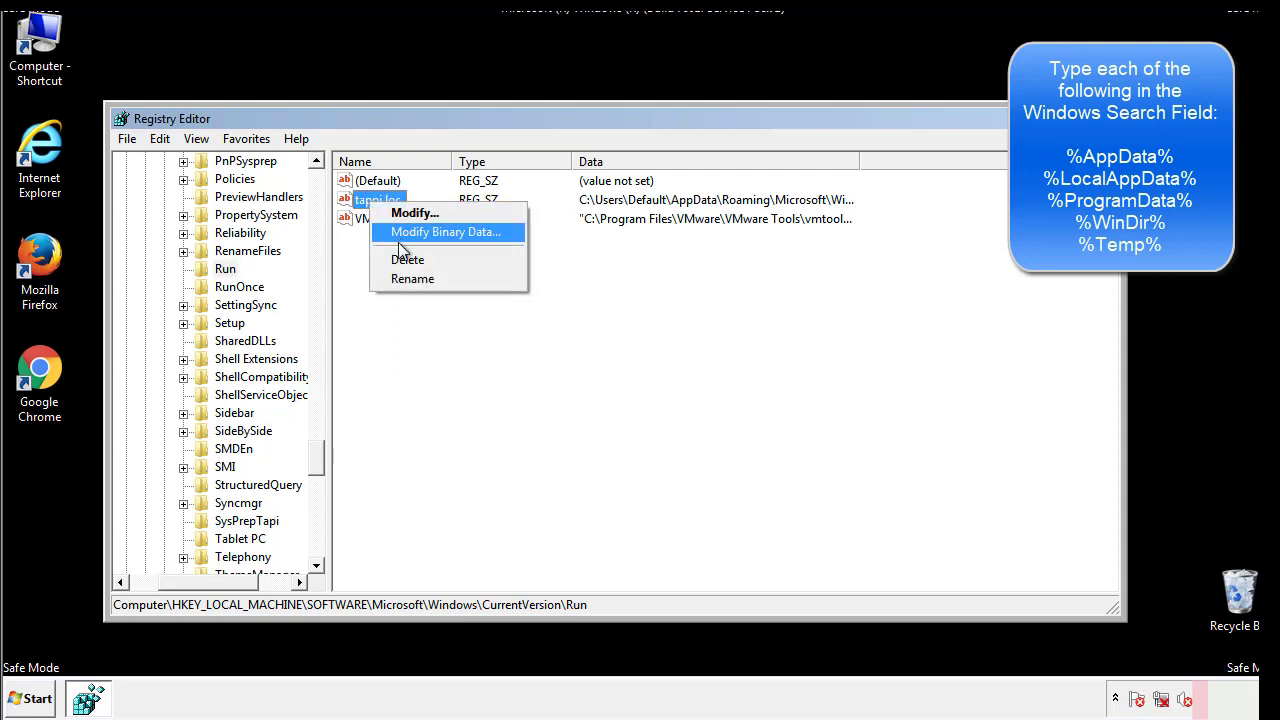
left_click(397, 254)
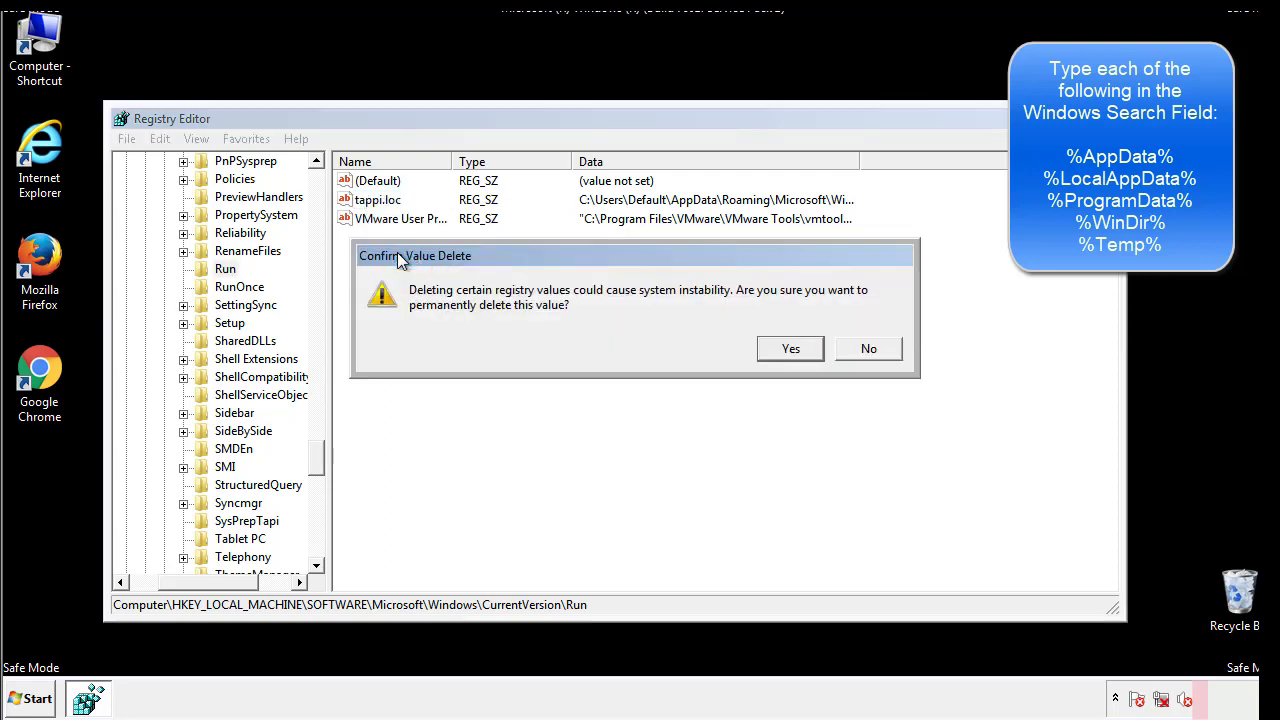
left_click(778, 350)
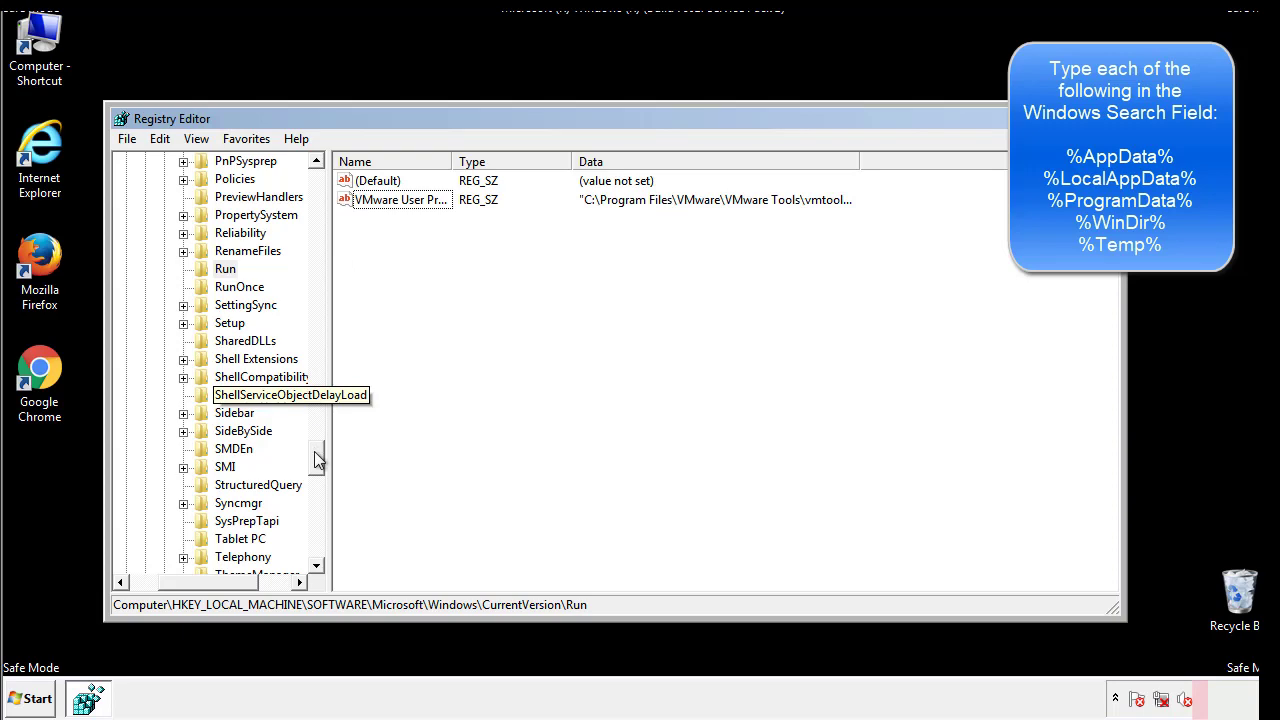
Collapse the whole HKEY_LOCAL_MACHINE branch of the registry tree
left_click_drag(316, 458, 314, 548)
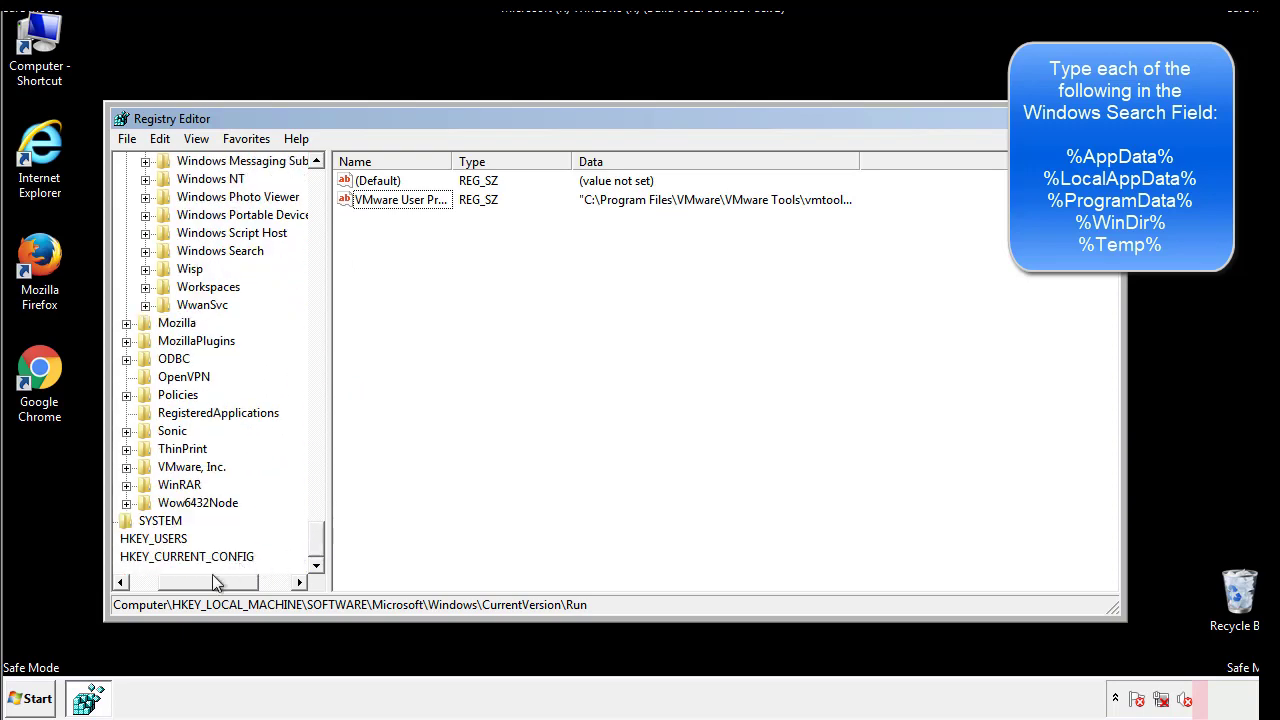
left_click_drag(212, 577, 173, 587)
left_click_drag(316, 540, 326, 190)
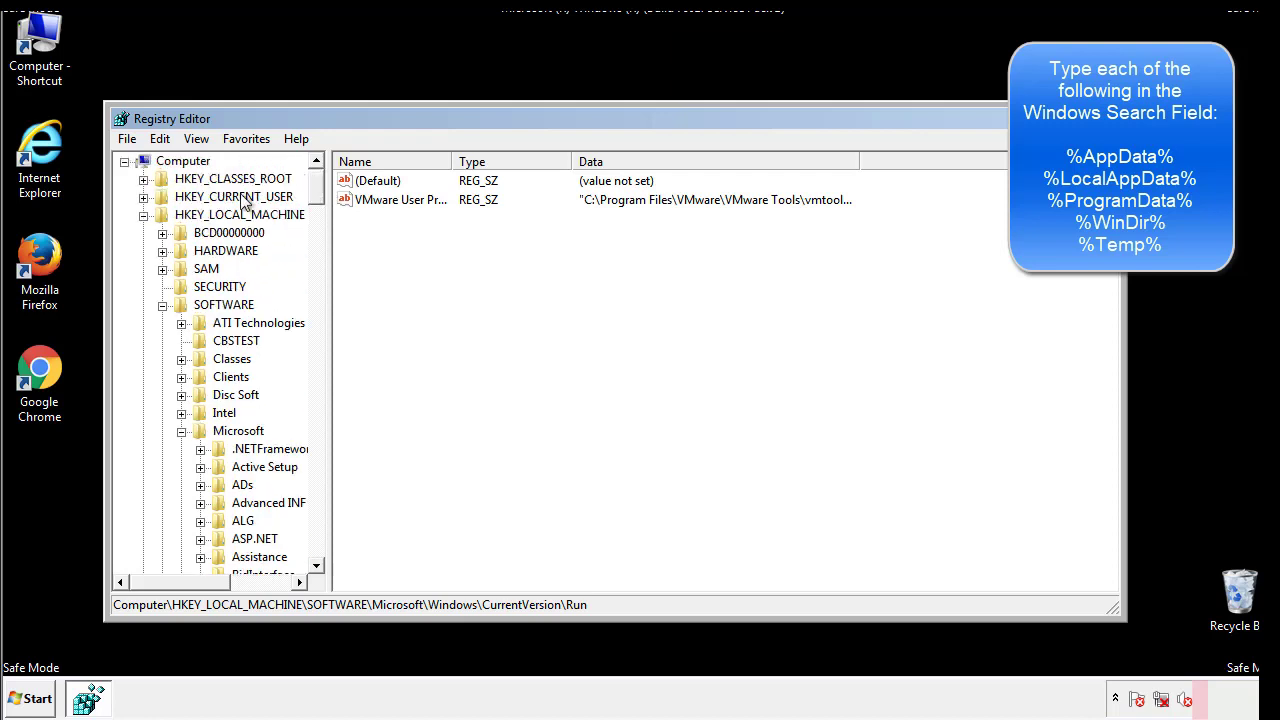
left_click(143, 215)
Open HKEY_CURRENT_USER\Software\Microsoft\Windows\CurrentVersion\Run and check its values for suspicious startup entries
left_click(143, 197)
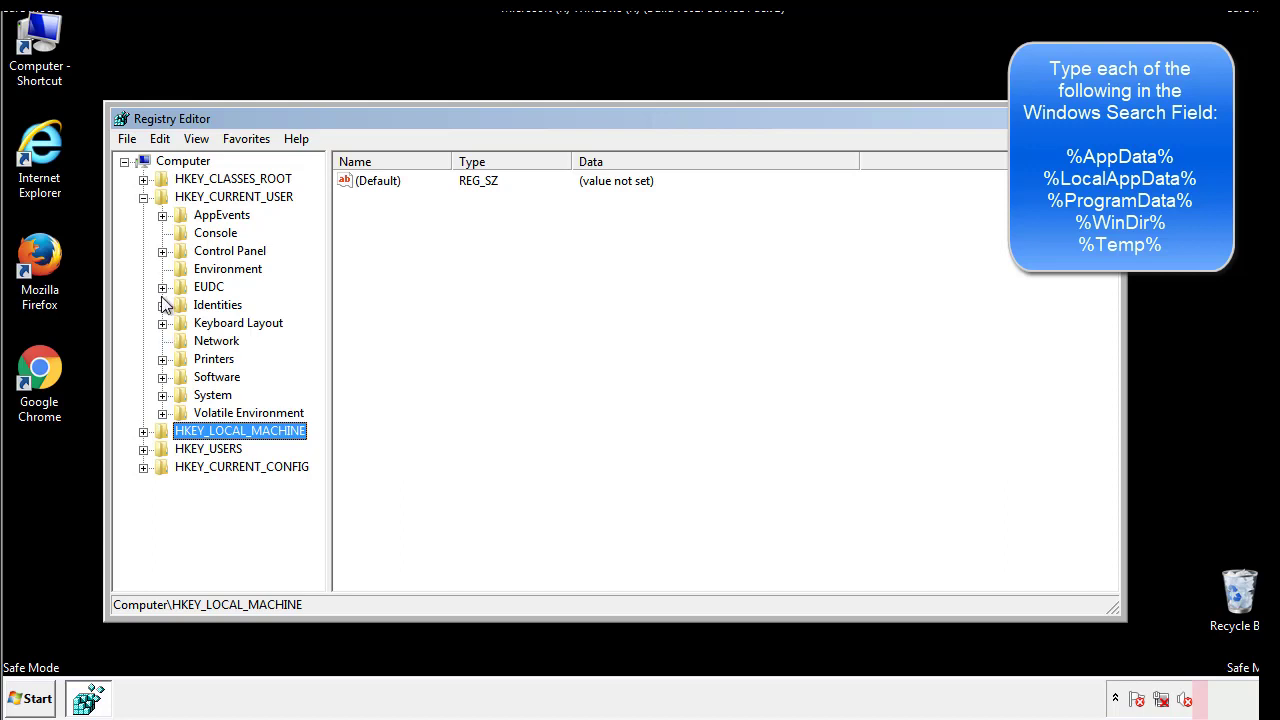
left_click(163, 377)
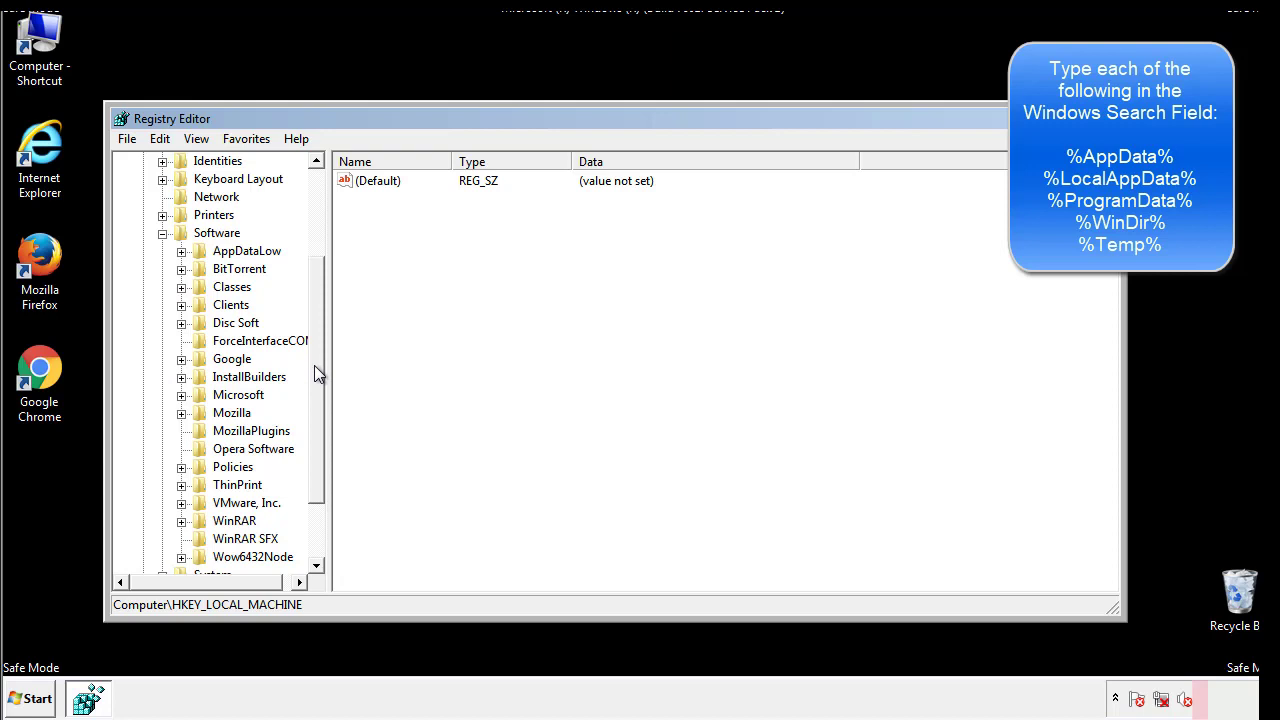
left_click_drag(314, 365, 315, 385)
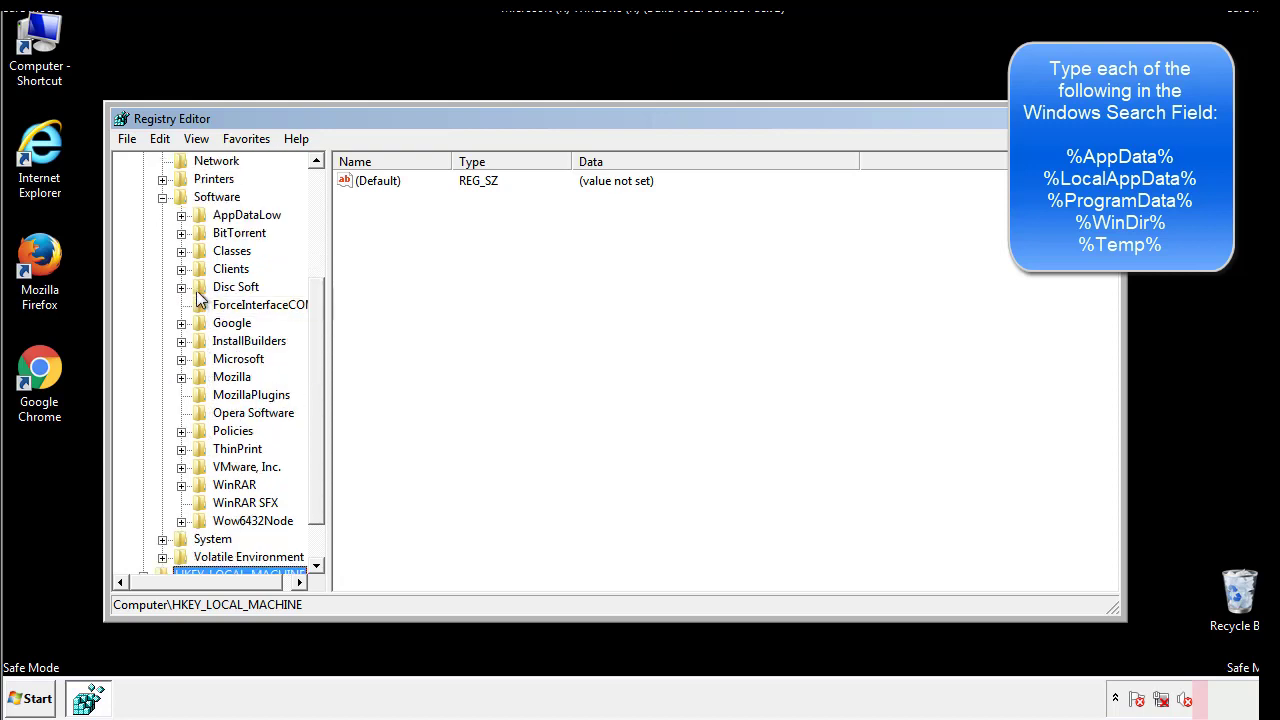
left_click(181, 360)
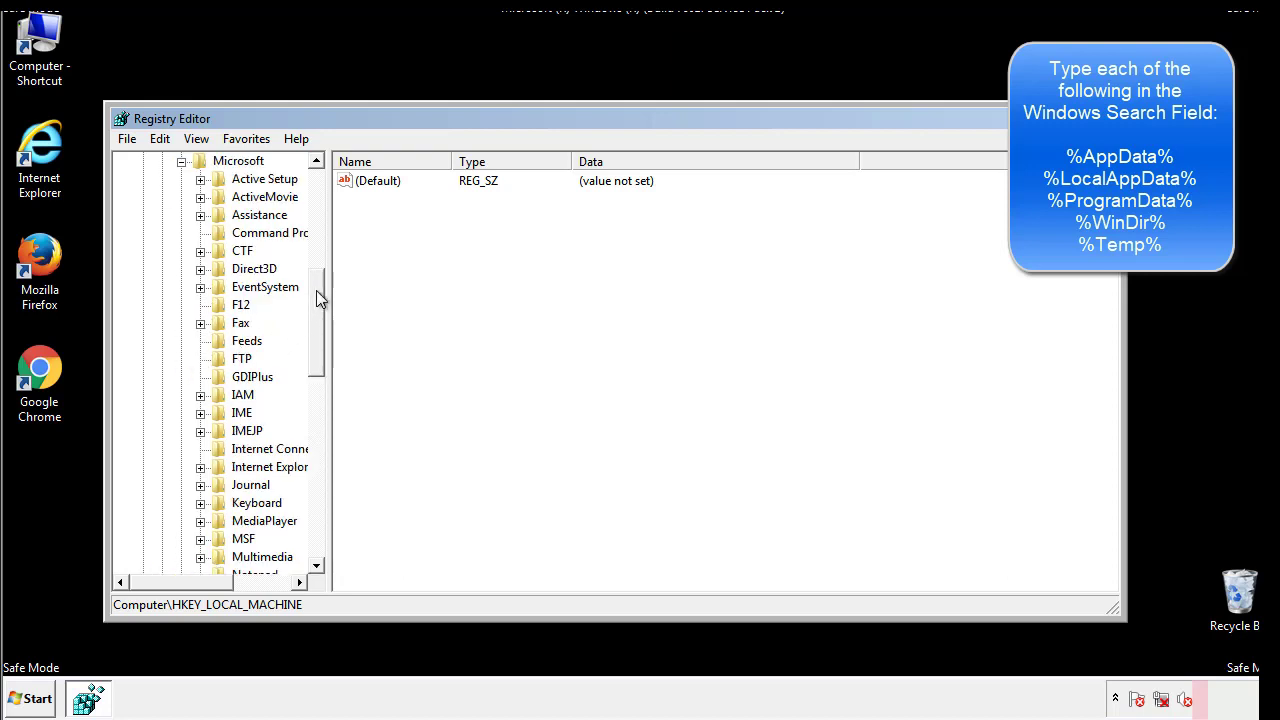
left_click_drag(316, 290, 315, 416)
left_click(200, 341)
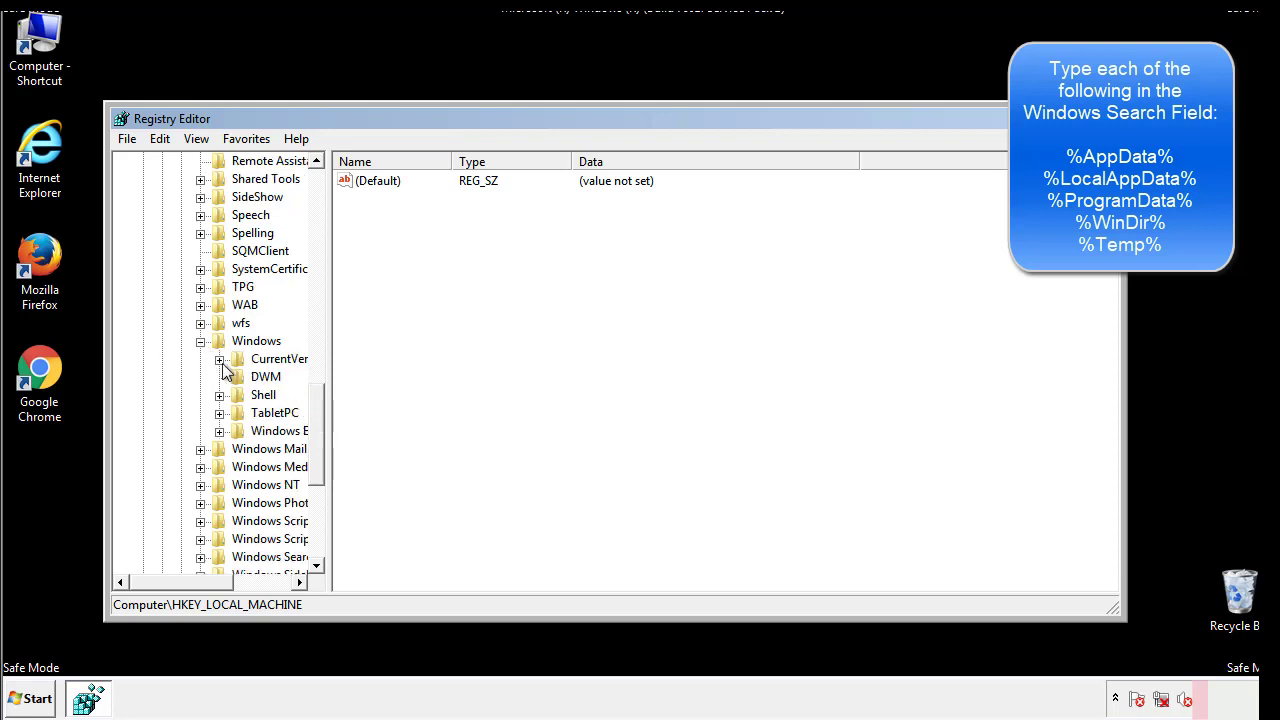
left_click(219, 359)
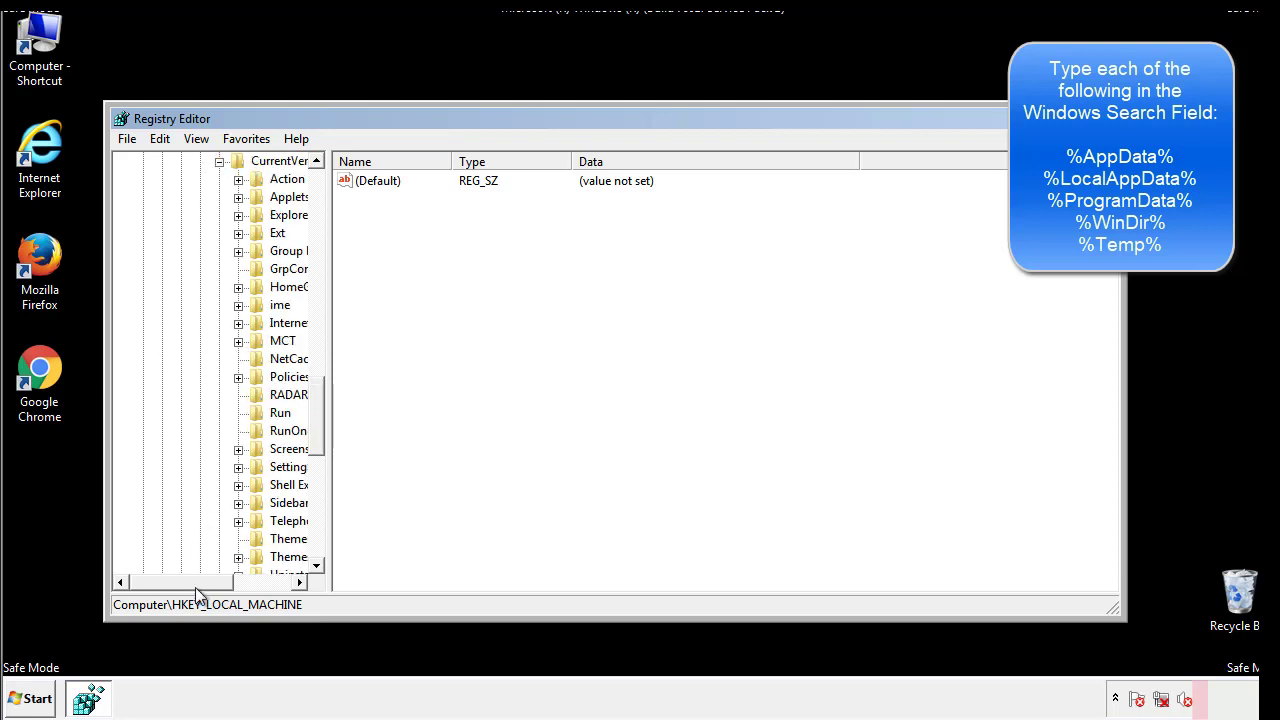
left_click_drag(195, 587, 228, 584)
left_click(219, 411)
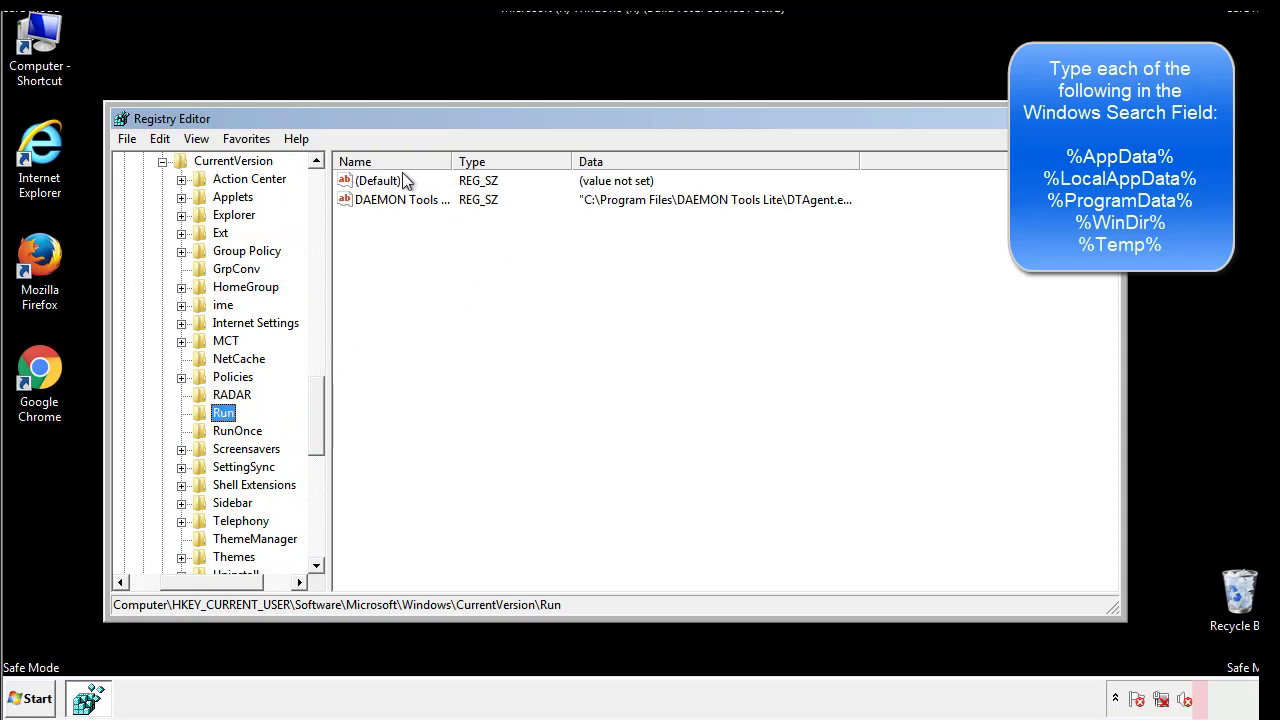
left_click(585, 238)
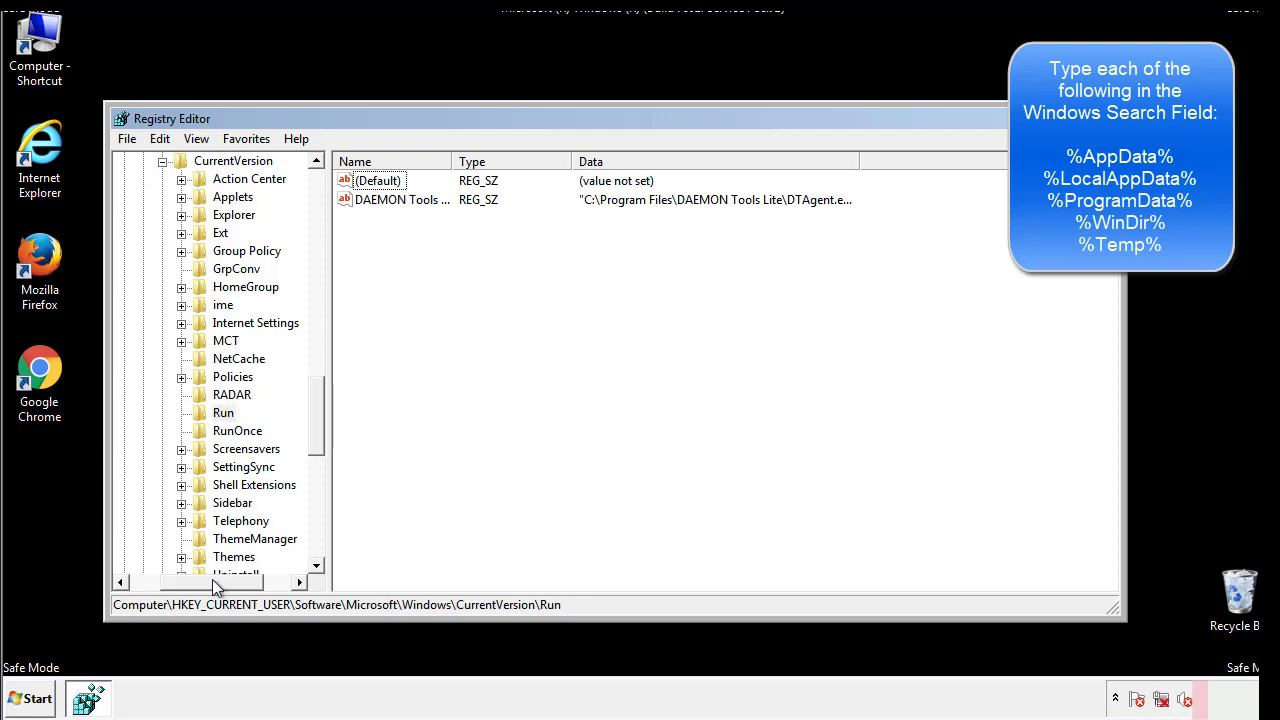
Collapse the Windows key under HKEY_CURRENT_USER\Software\Microsoft
left_click_drag(212, 579, 186, 581)
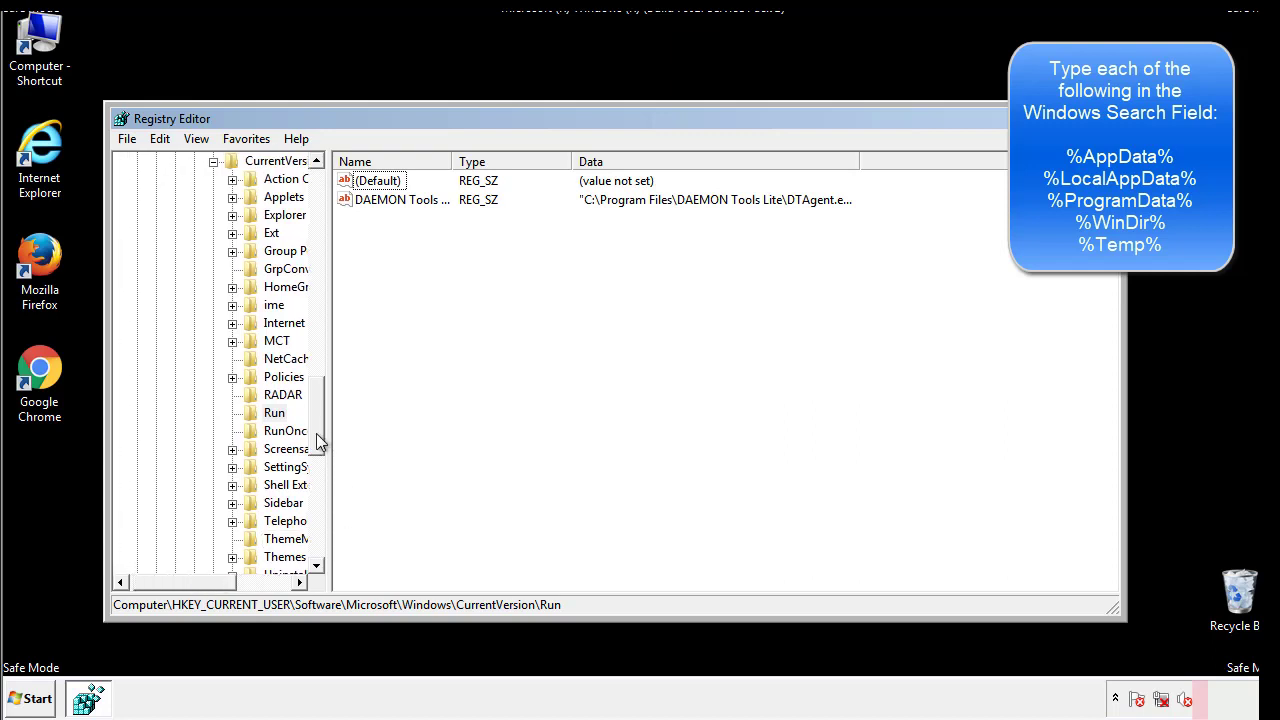
left_click_drag(319, 442, 319, 366)
left_click(196, 469)
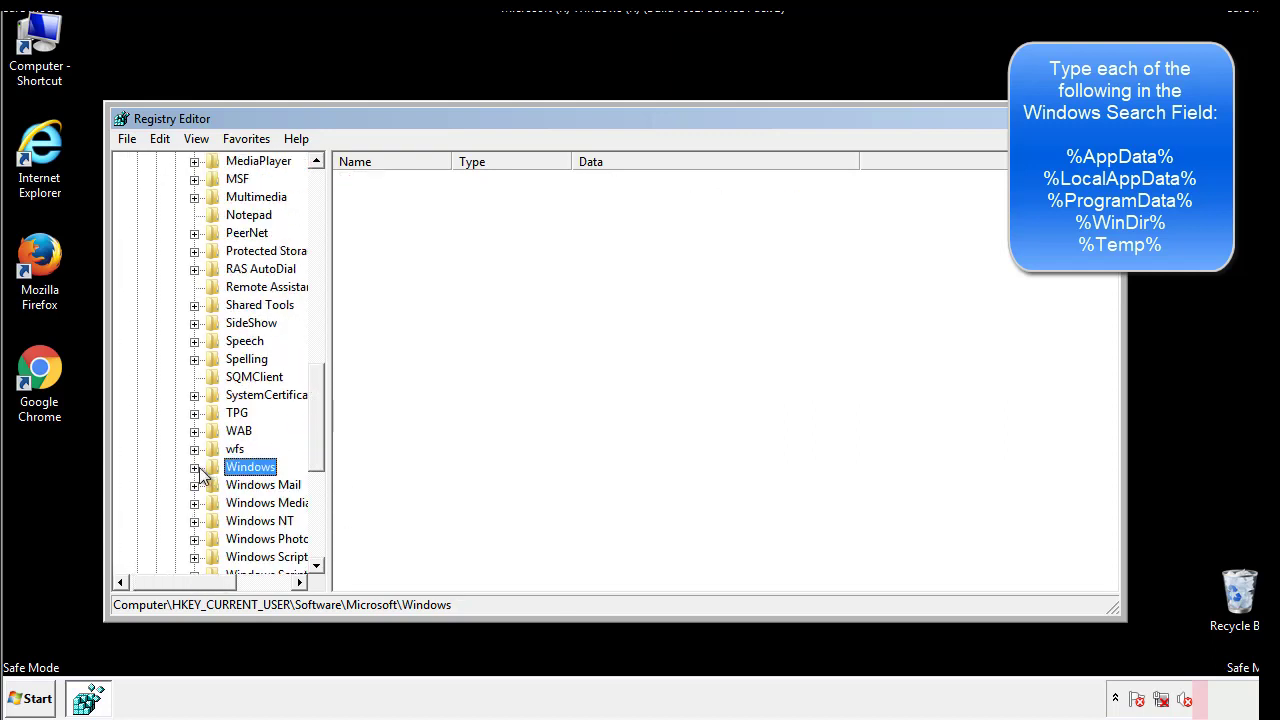
Search the registry's keys, values and data for %temp%
left_click_drag(319, 446, 322, 223)
left_click(170, 142)
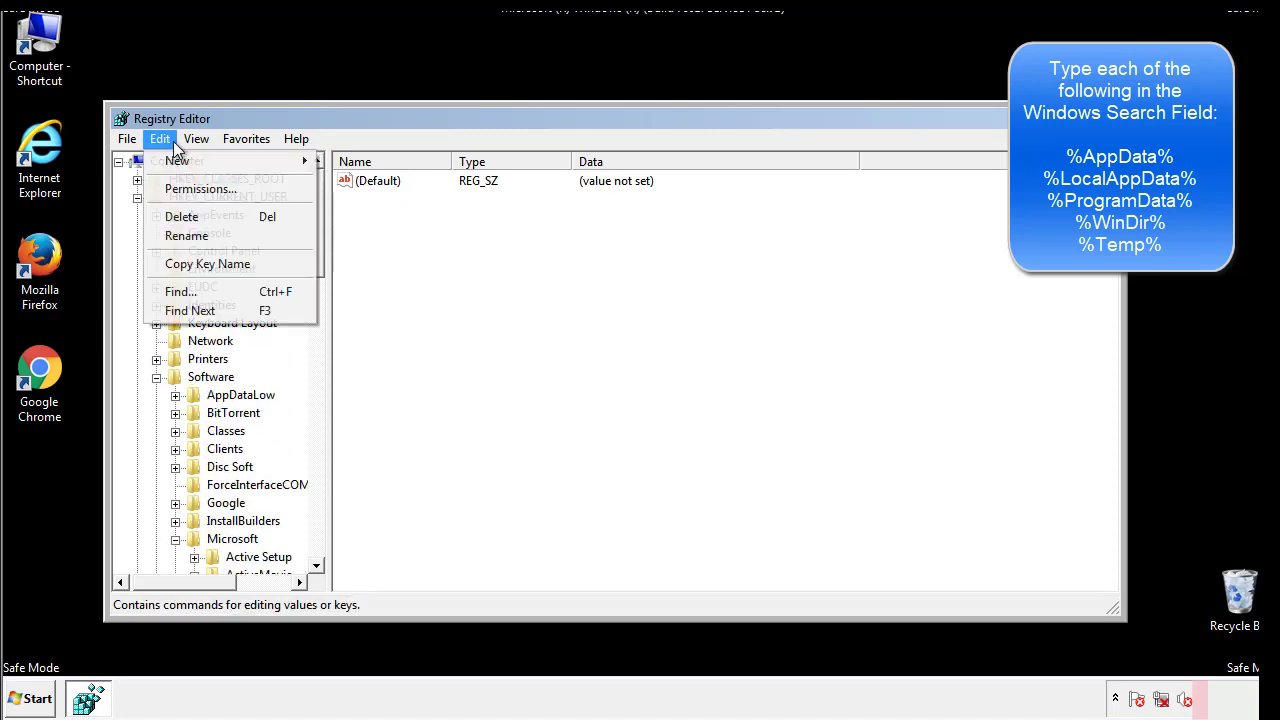
left_click(178, 291)
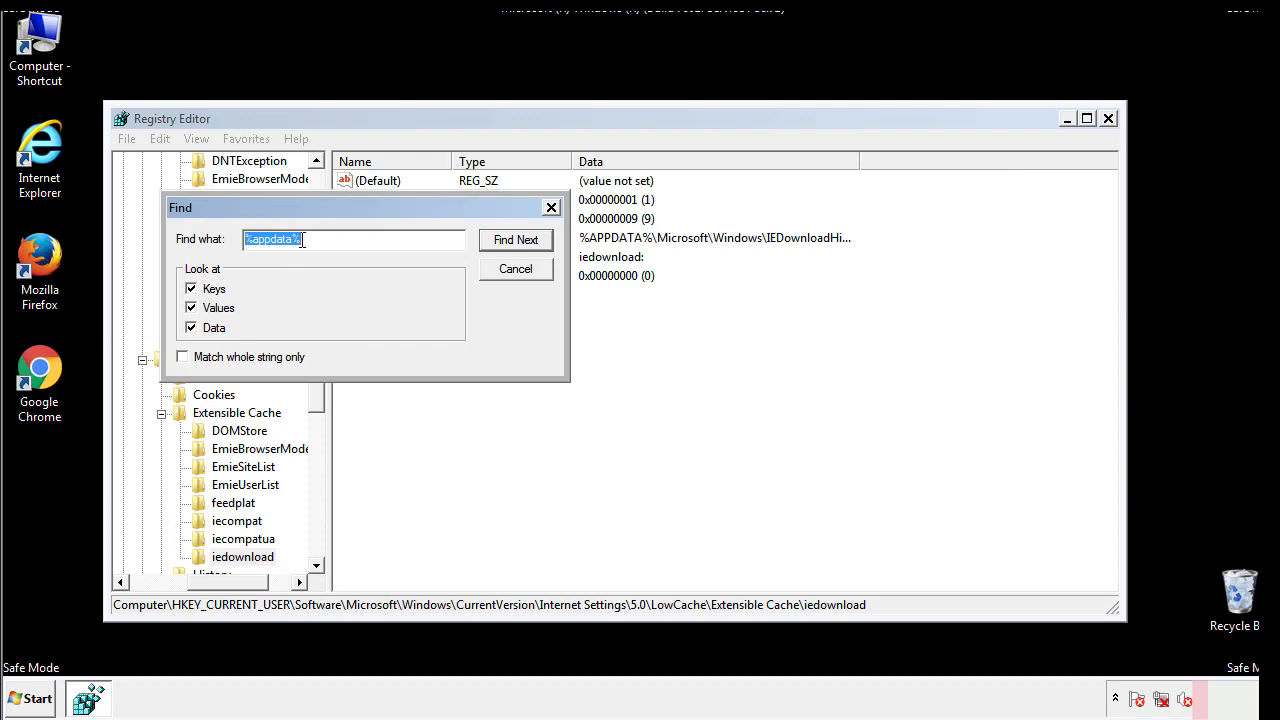
type("%temp%")
key("Return")
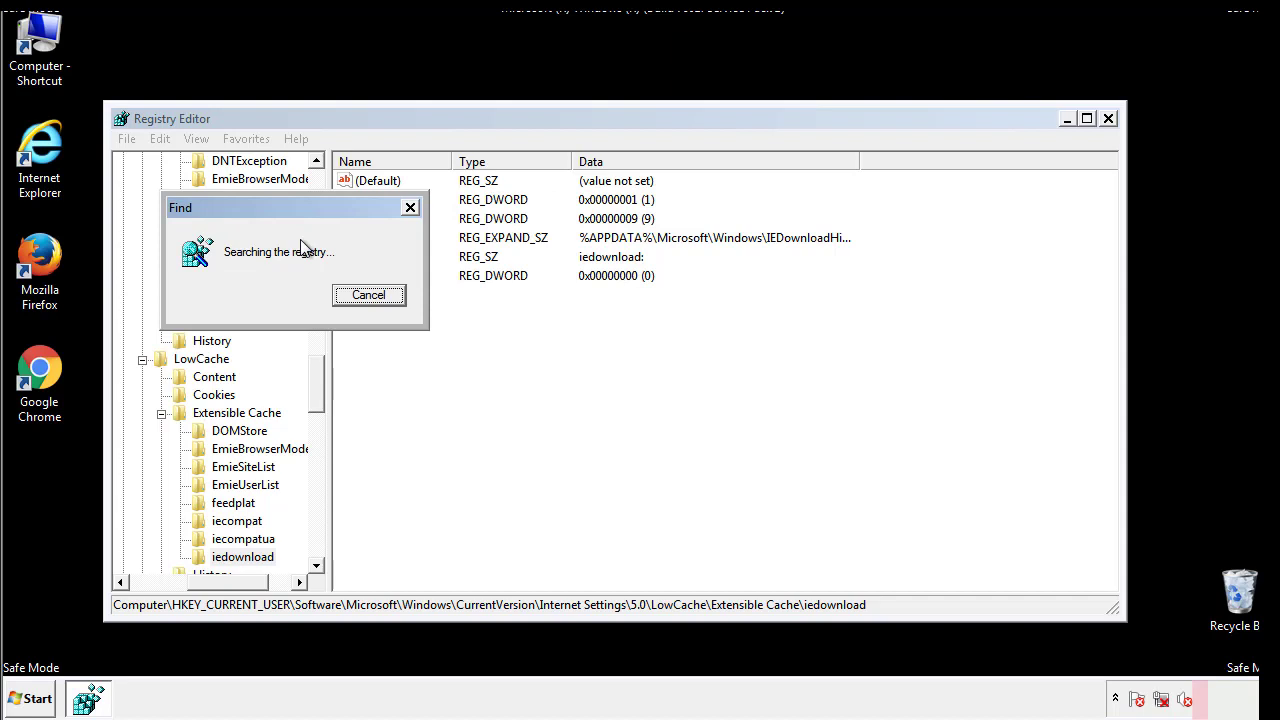
Delete all values in the Temporary Files key under VolumeCaches, confirm the deletion, and close the Registry Editor
left_click(528, 348)
left_click_drag(411, 320, 361, 188)
right_click(361, 182)
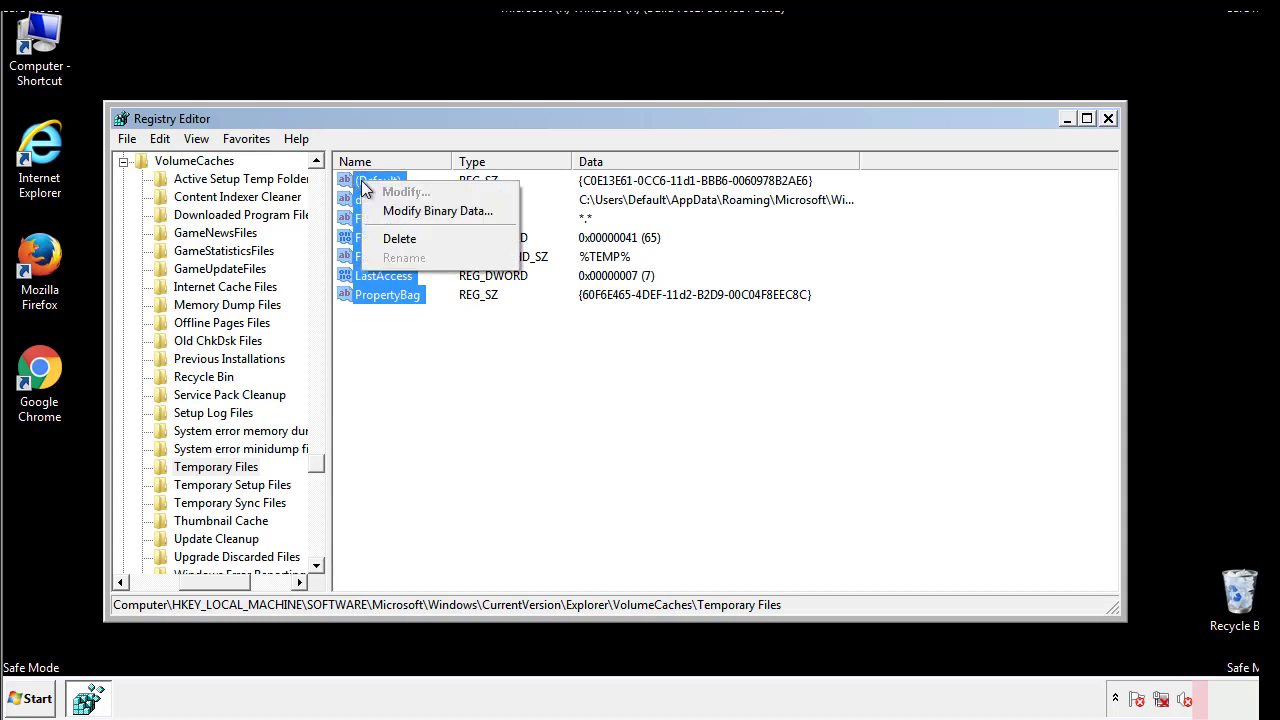
left_click(392, 240)
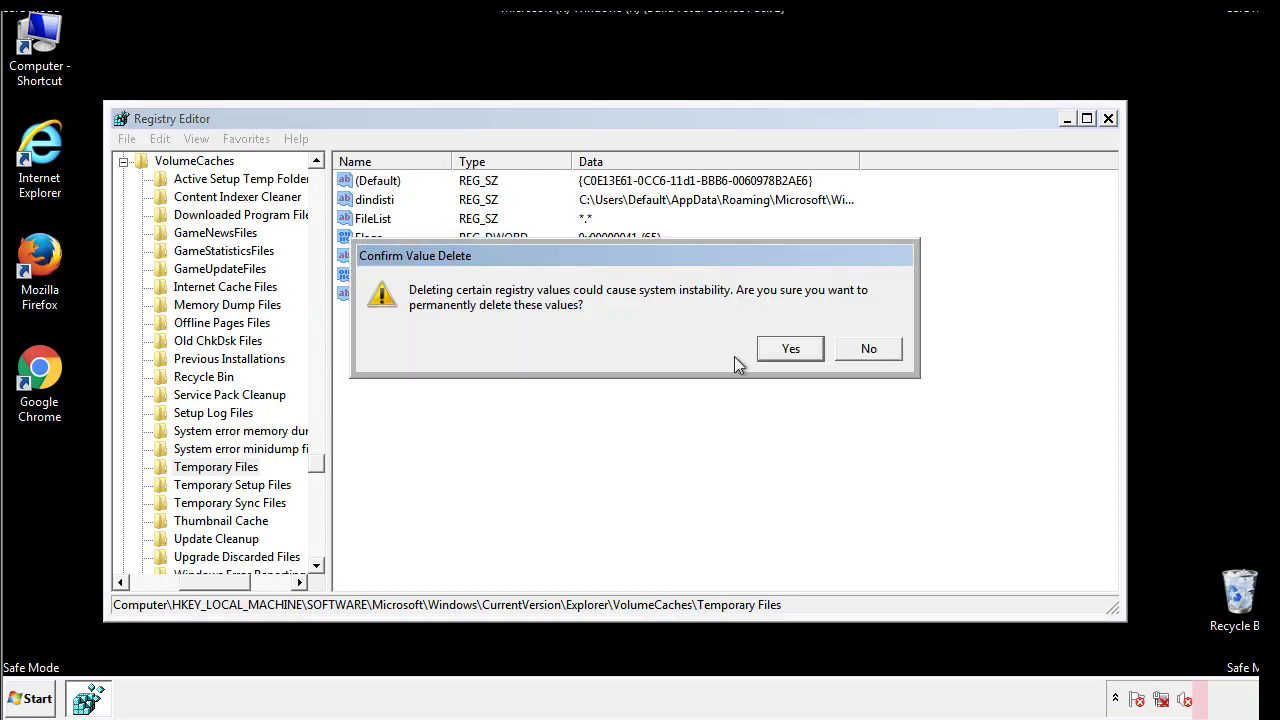
left_click(812, 350)
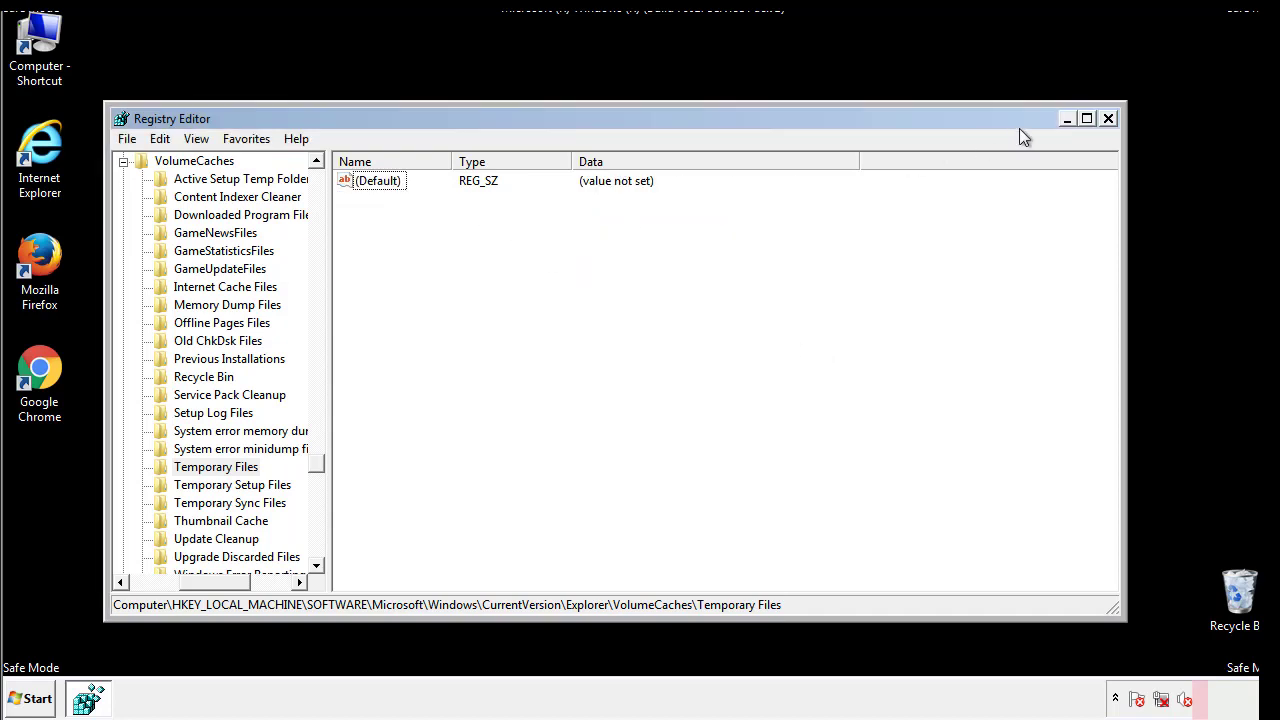
left_click(1109, 119)
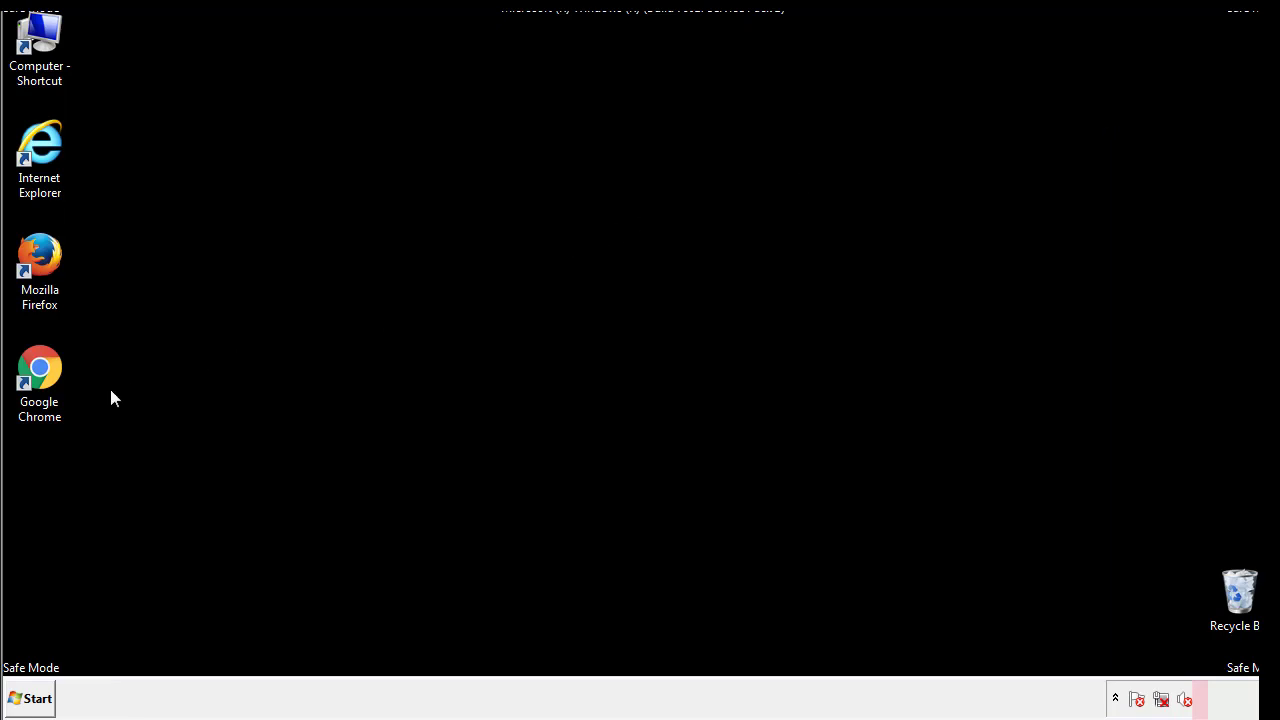
Find and launch the System Configuration utility with msconfig
left_click(24, 702)
left_click(69, 654)
type("ms")
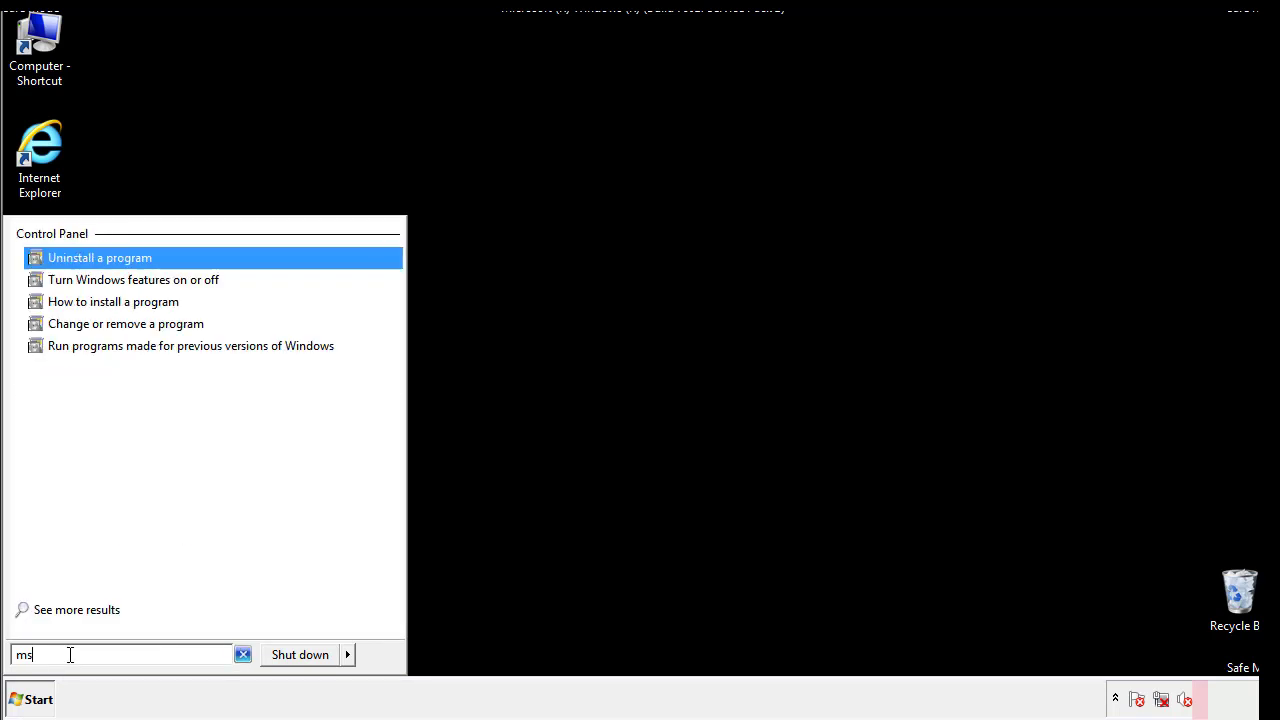
type("config")
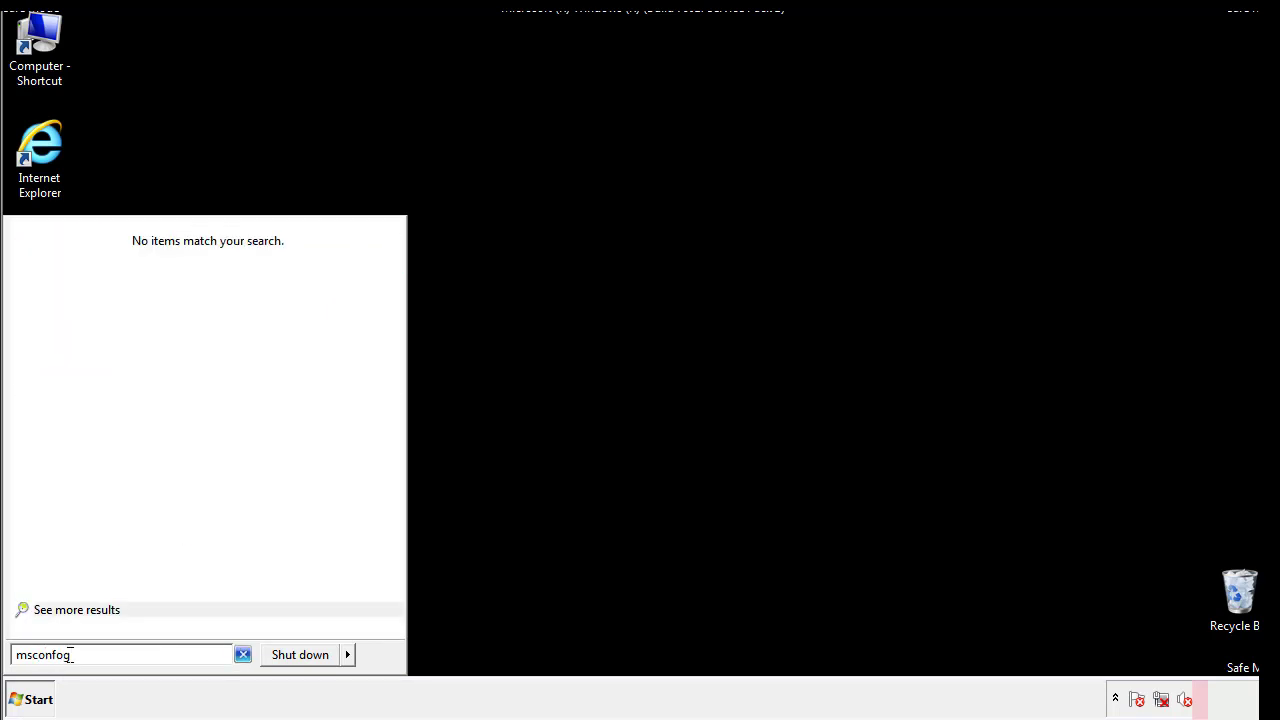
key("BackSpace")
key("BackSpace")
type("ig")
key("Return")
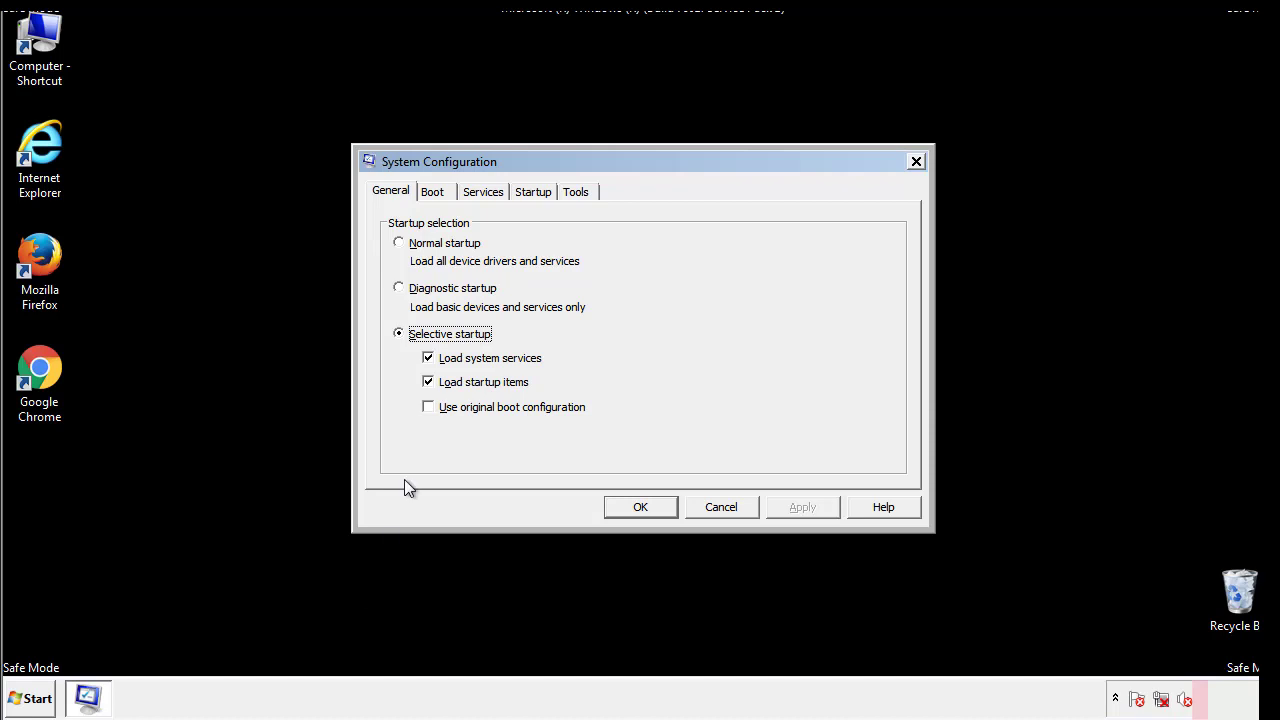
Turn off the Safe boot option for Windows 7, apply the change, and restart the computer
left_click(431, 192)
left_click(404, 384)
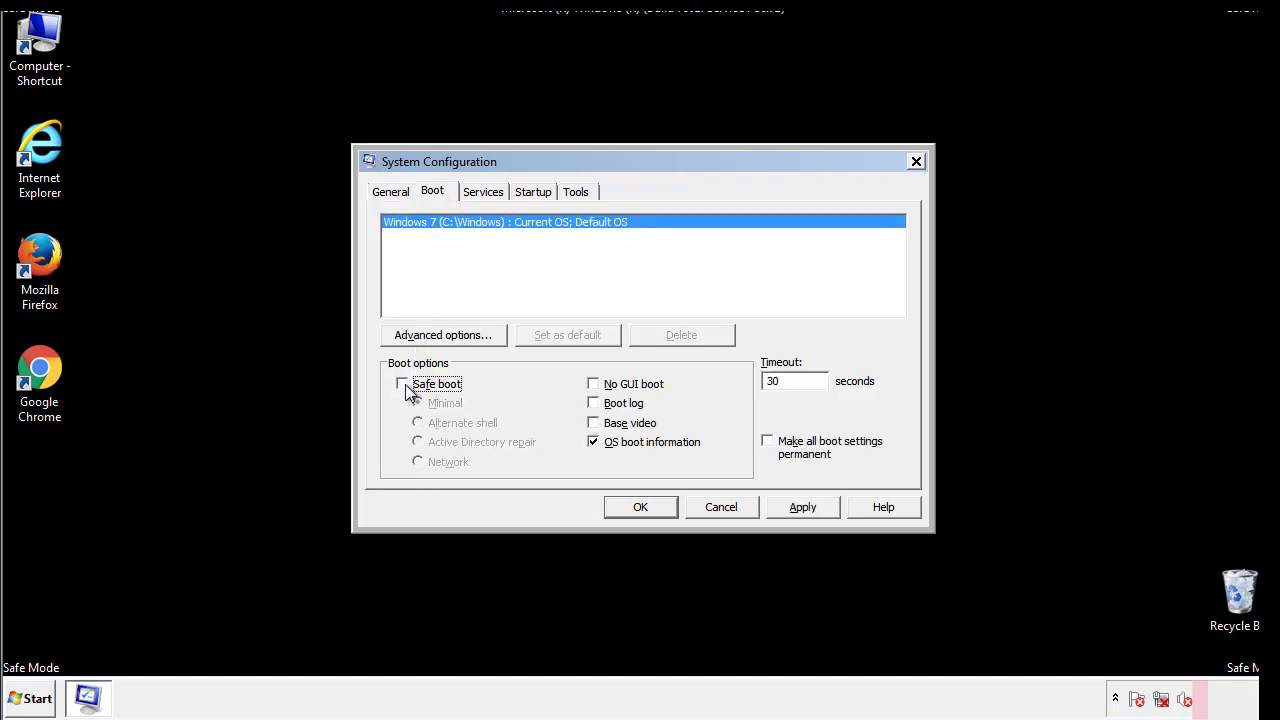
left_click(805, 508)
left_click(640, 507)
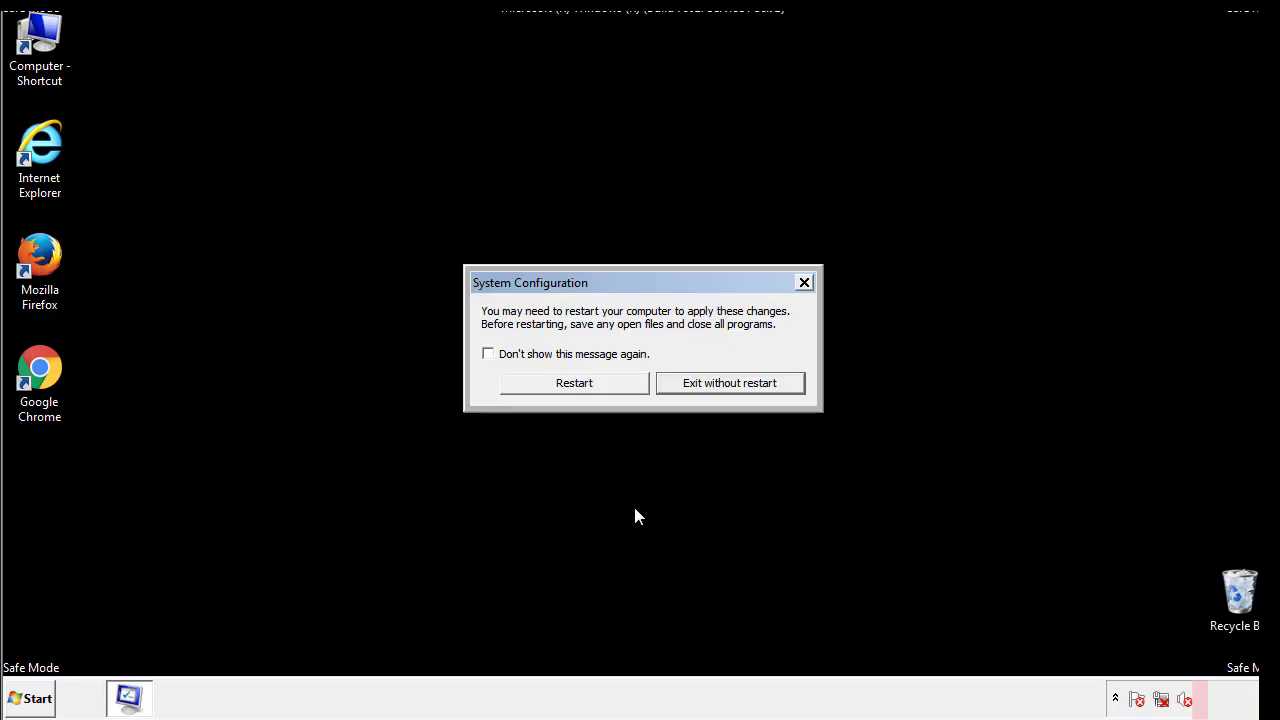
left_click(593, 388)
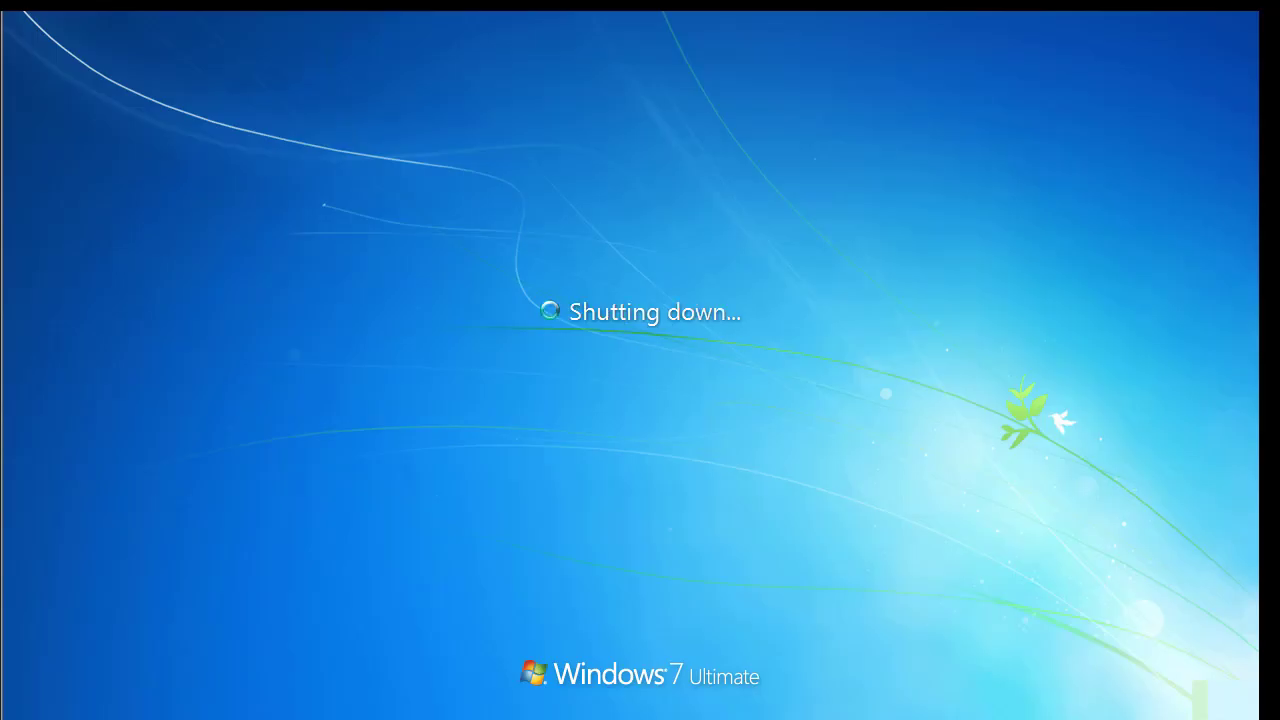